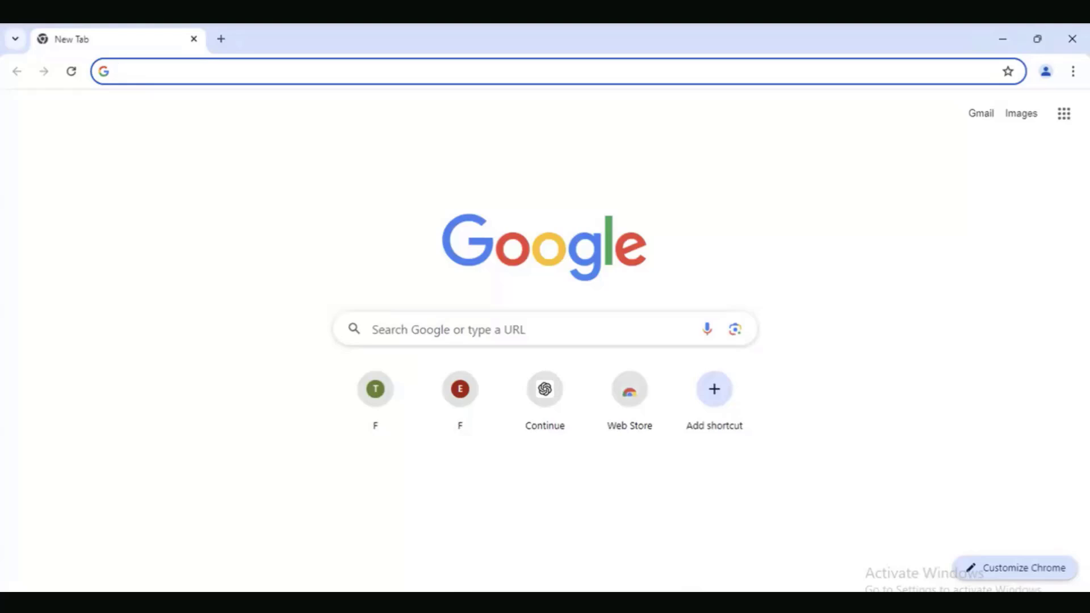
Load chatgpt.com in Chrome from the 'chat' address suggestion, reaching the Forcepoint Continue warning.
click(686, 66)
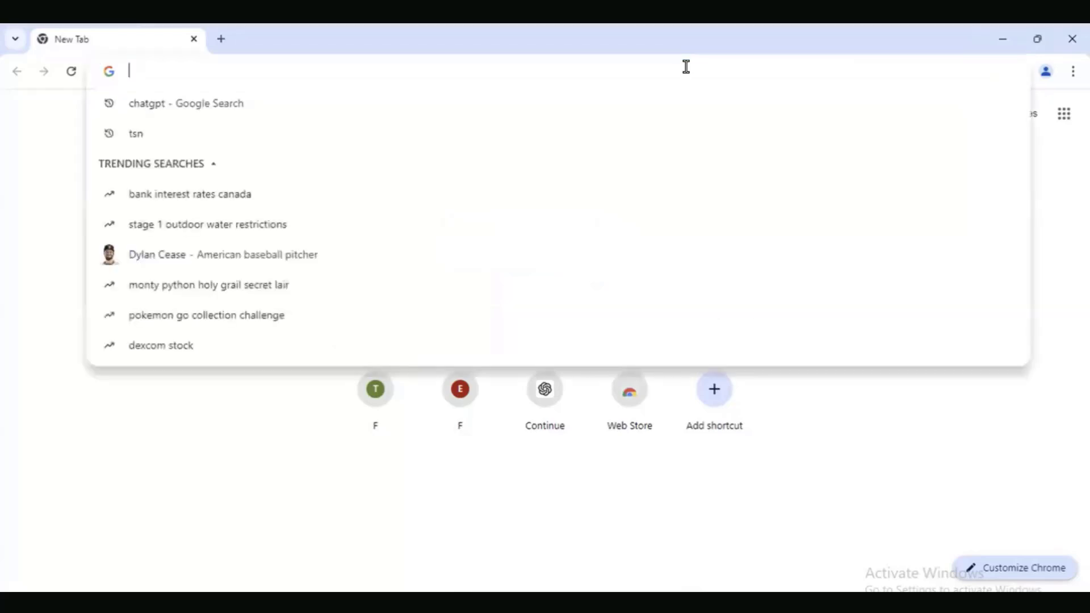
text(chatgpt.com)
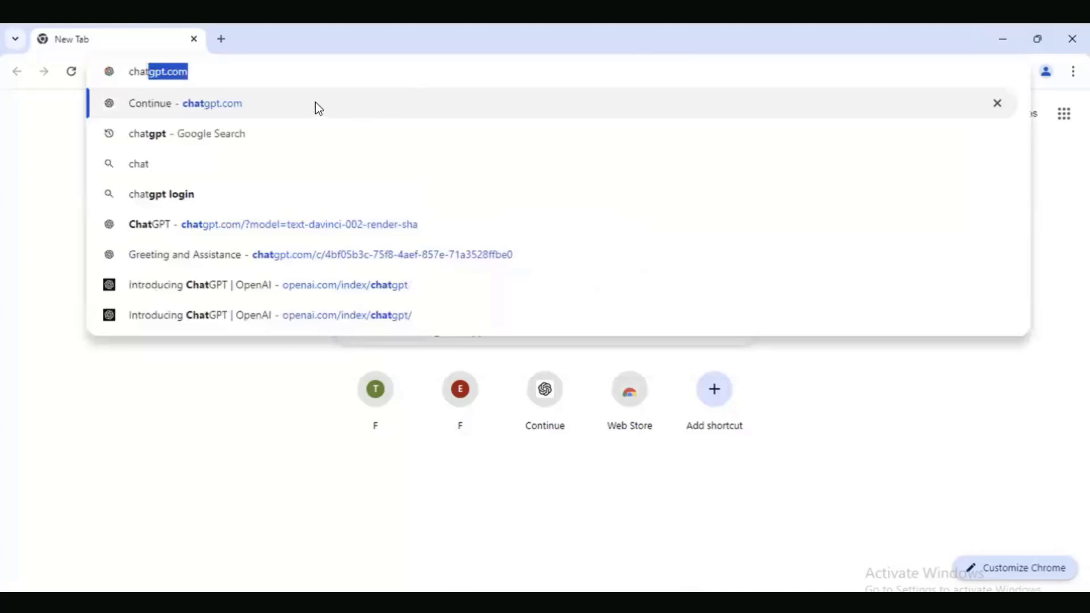
click(316, 105)
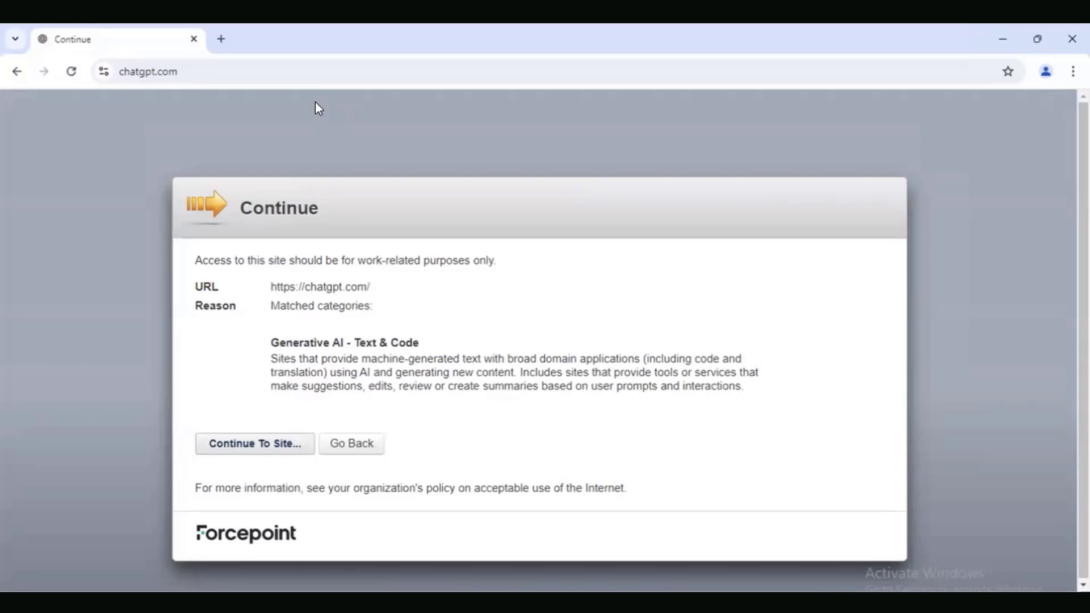
Continue past the work-use warning and open Developer Tools with a cleared Network log.
click(253, 443)
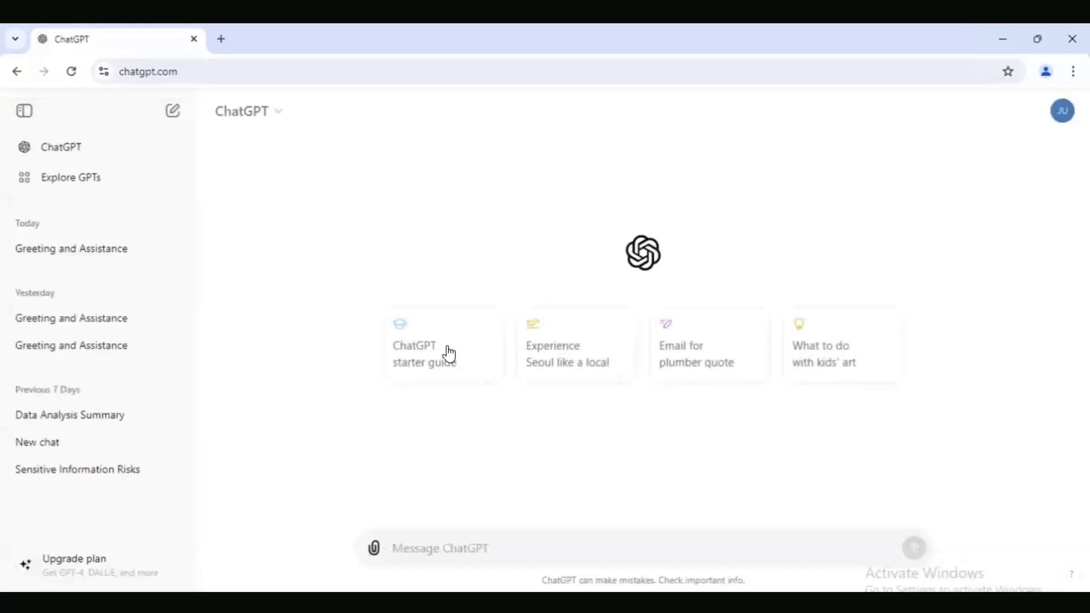
click(1072, 71)
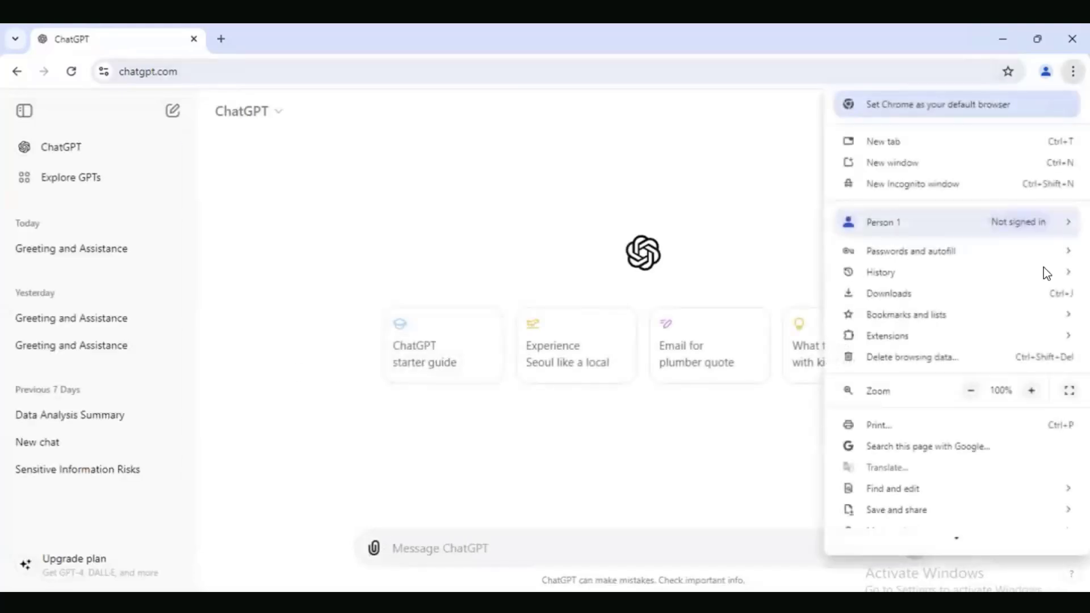
scroll(966, 448, down, 2)
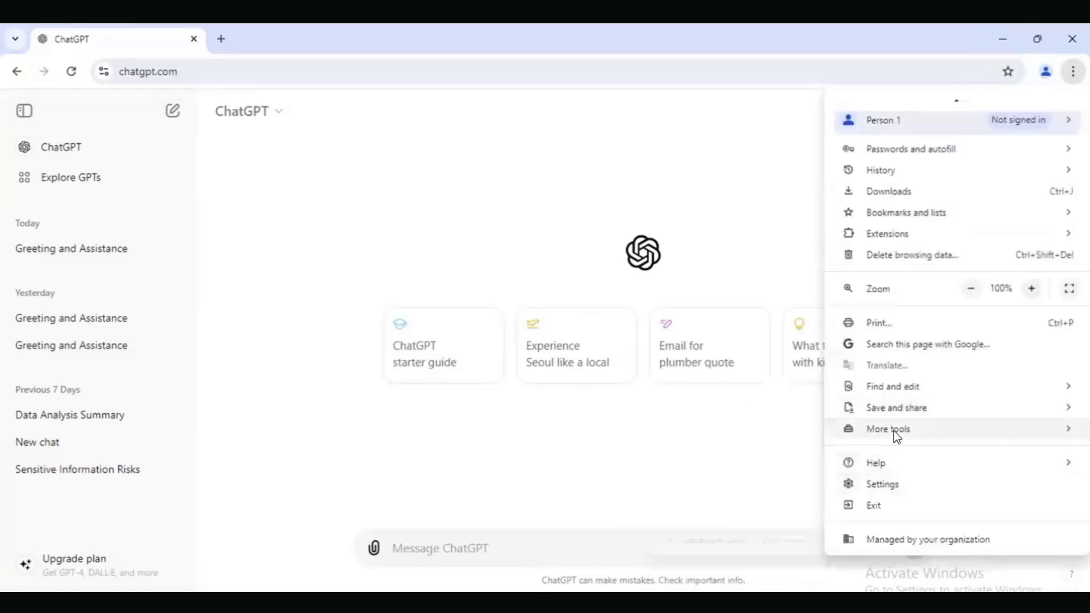
mouse_move(893, 430)
click(733, 543)
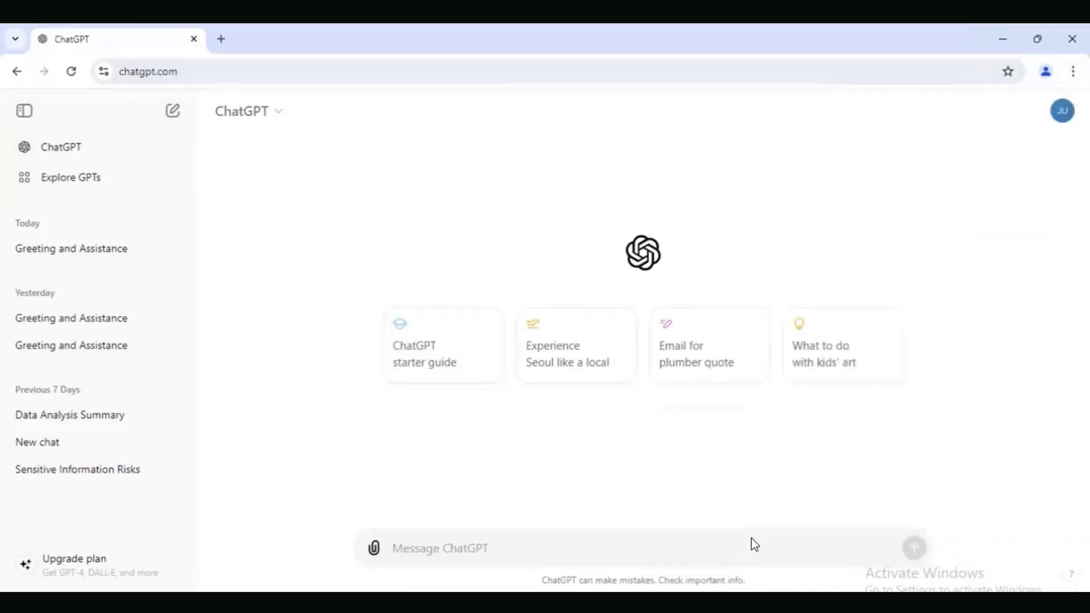
click(704, 120)
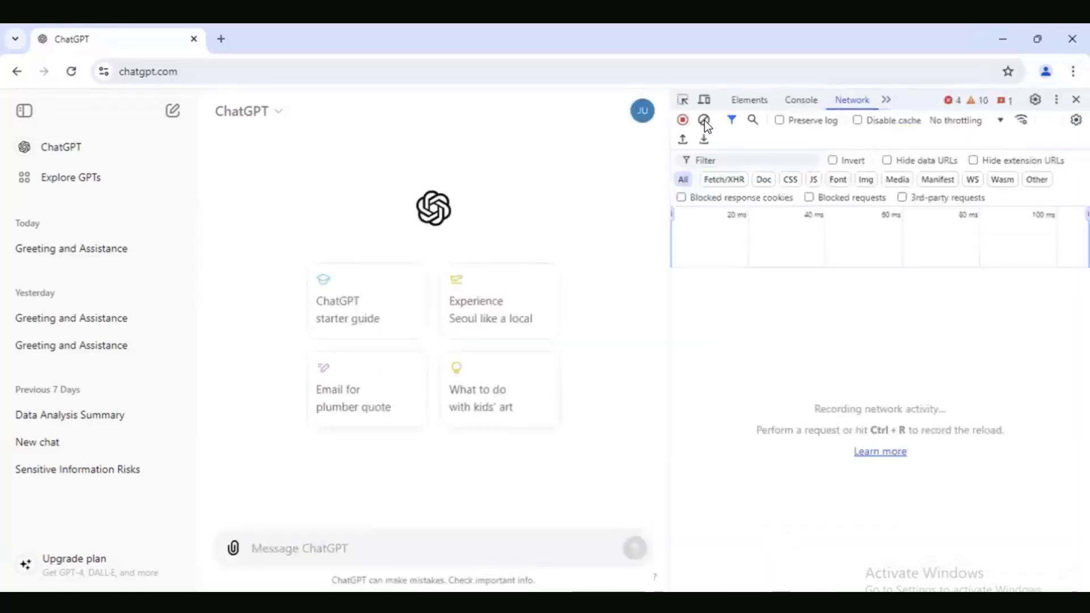
Send 'hello world' to ChatGPT.
click(489, 534)
text(hello world)
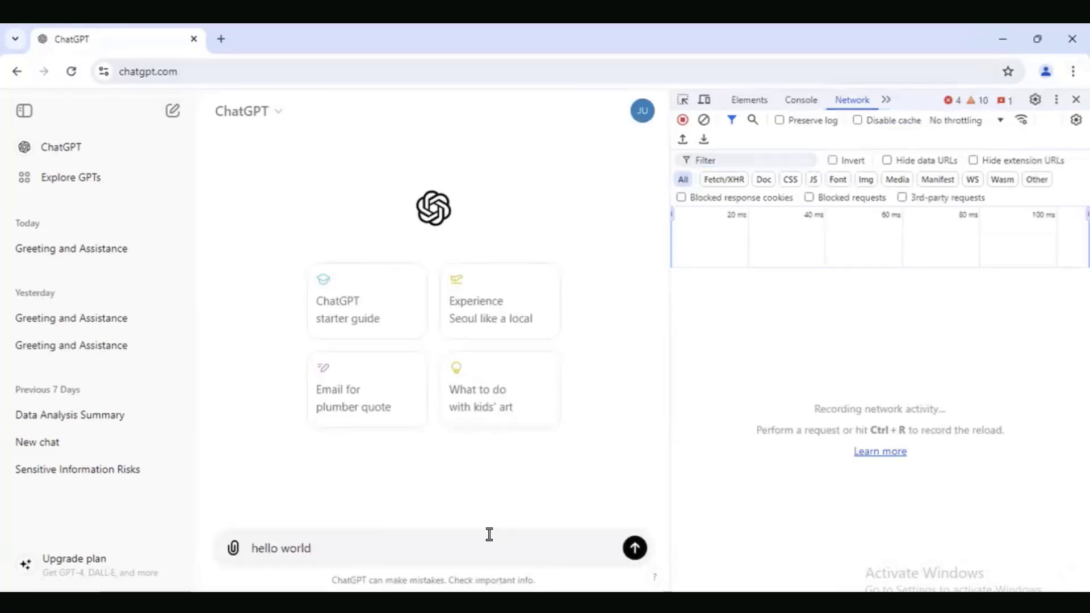
key(Return)
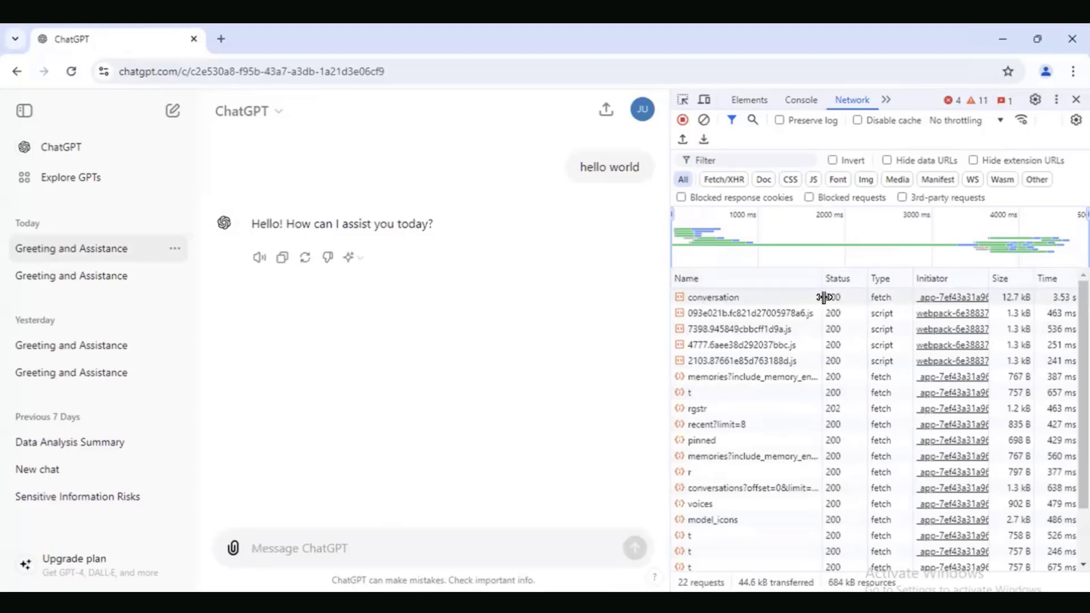
Clear the Network log and draft 'hey, what is this number?' in ChatGPT.
click(702, 119)
click(364, 540)
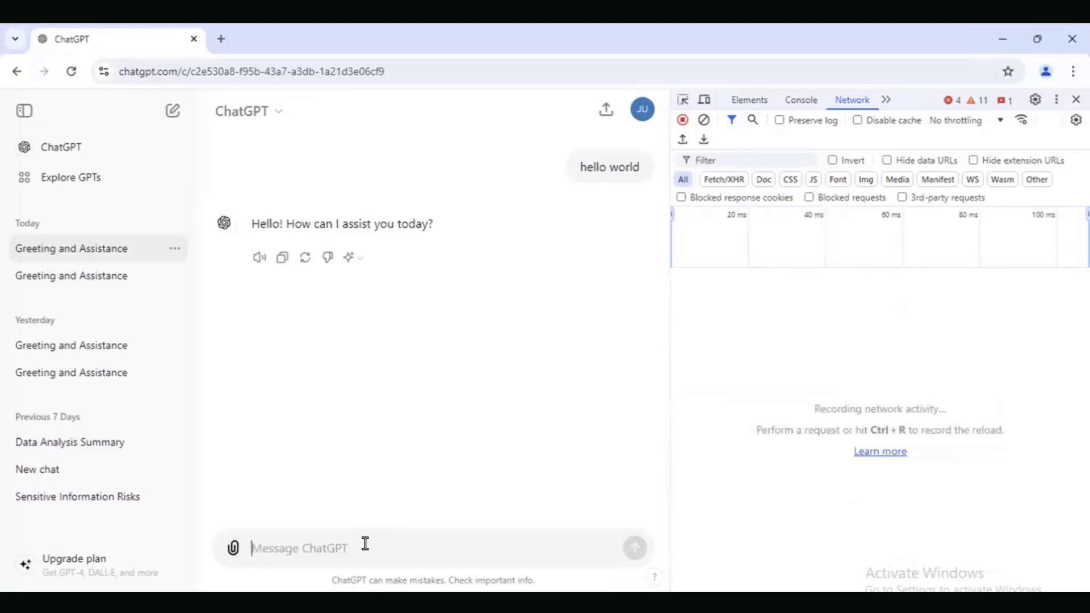
text(hey, what is th)
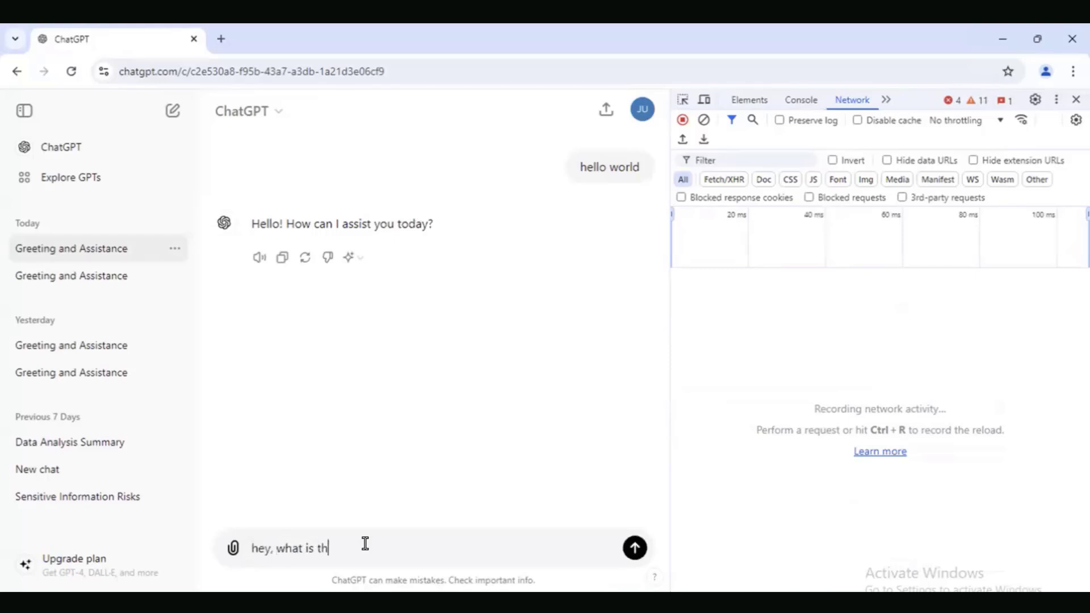
text(is number?)
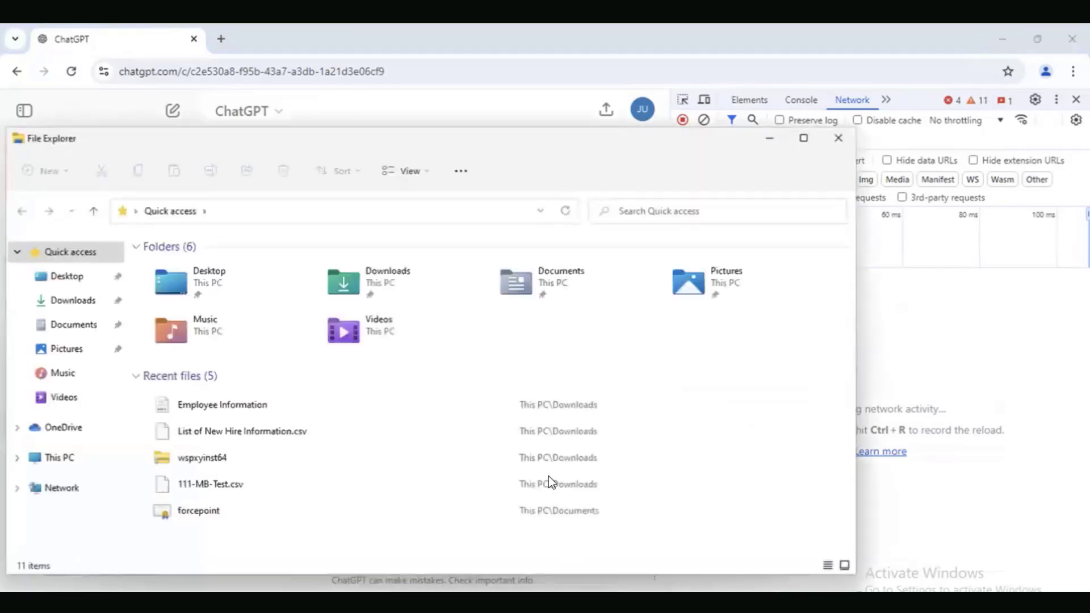
Copy the first employee's SSN and card number from Employee Information in WordPad.
double_click(230, 405)
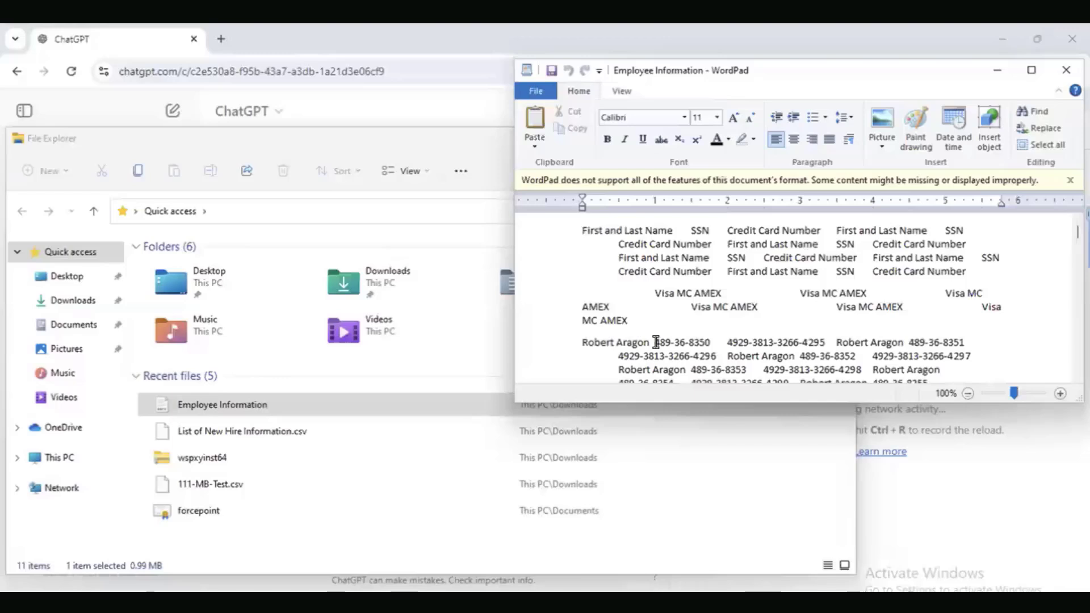
drag(656, 342, 786, 344)
key(super+c)
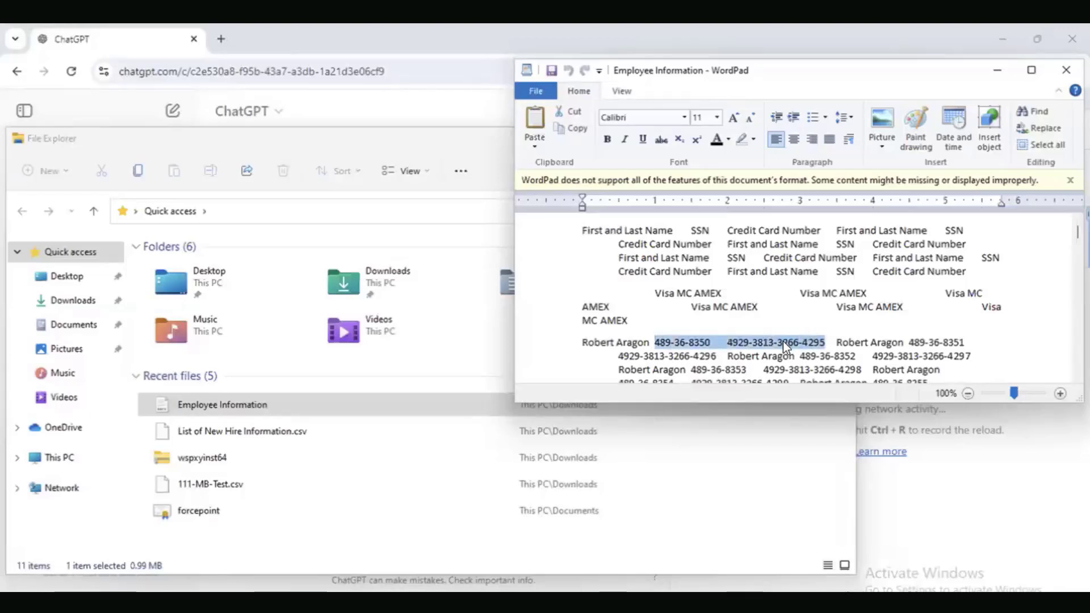
right_click(782, 341)
click(819, 366)
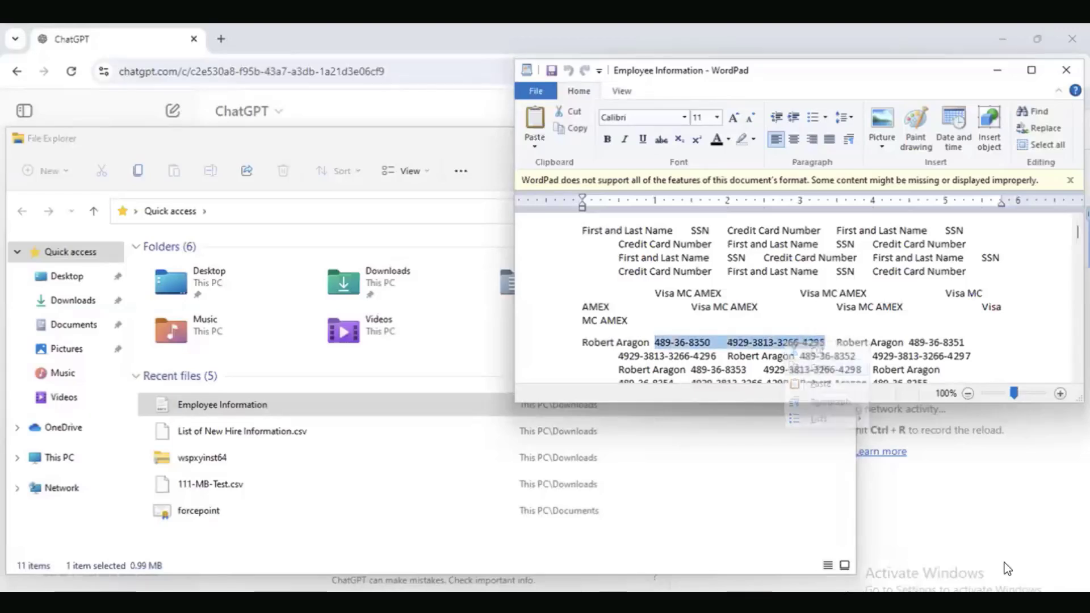
click(925, 521)
Paste the SSN and card number after the question and send it with a cleared Network log.
right_click(478, 543)
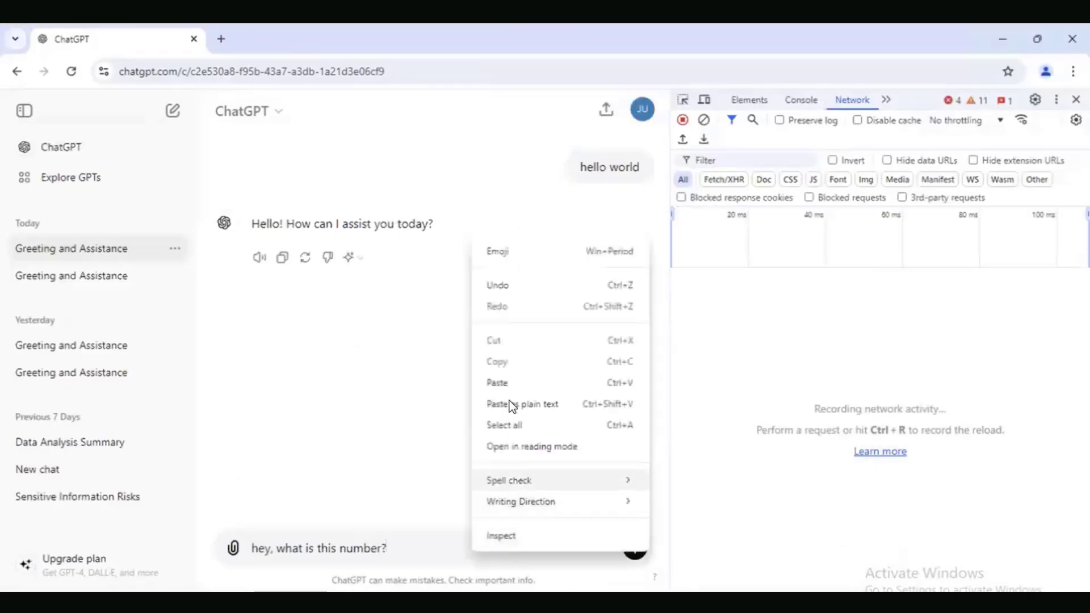
click(499, 380)
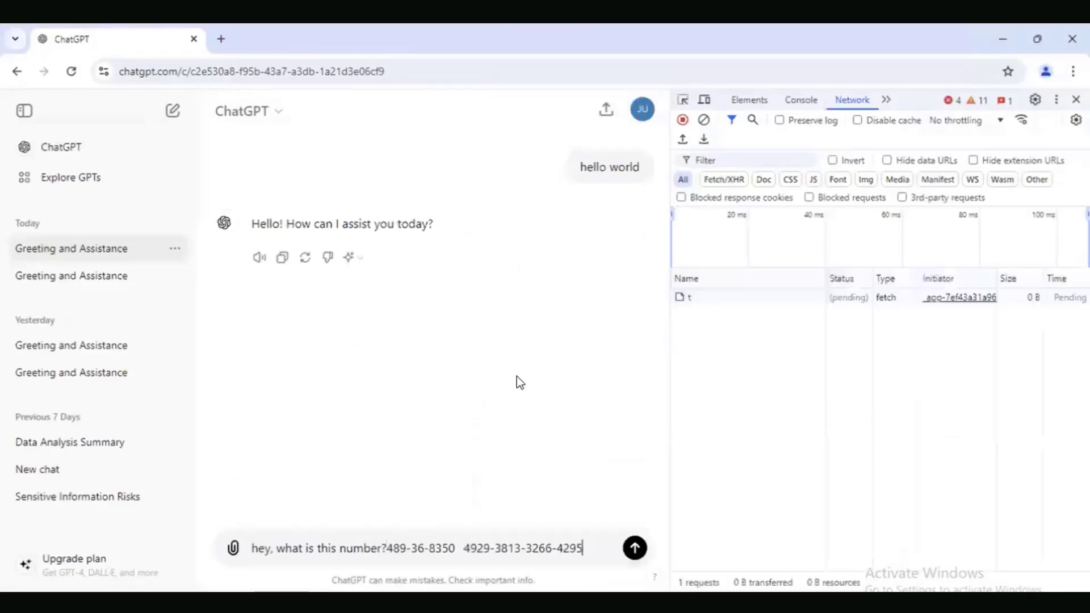
click(704, 120)
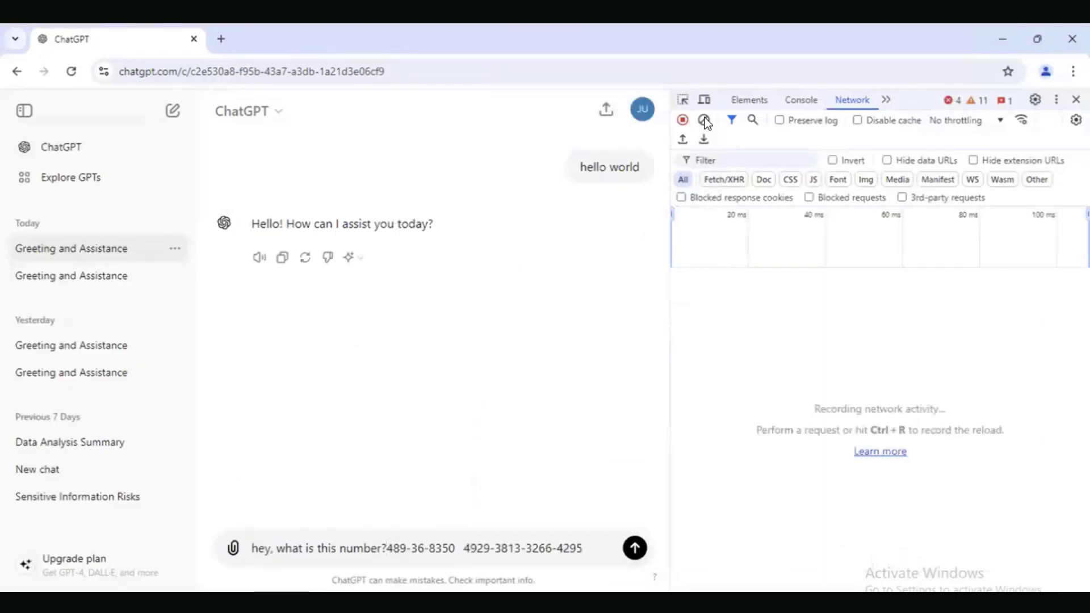
click(635, 548)
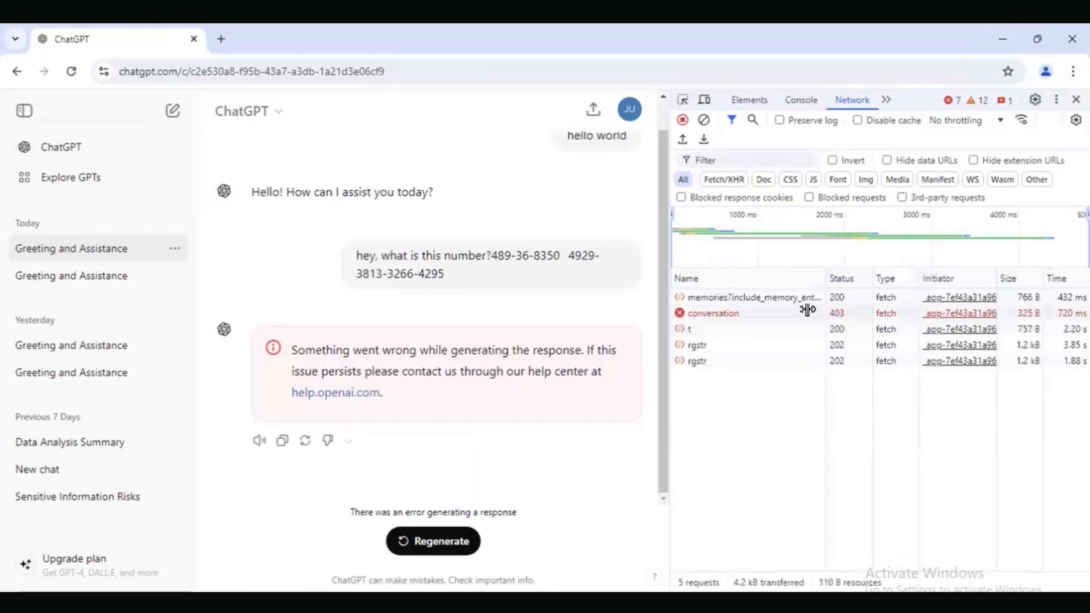
Inspect the blocked conversation request's 403 Forbidden response headers.
click(786, 312)
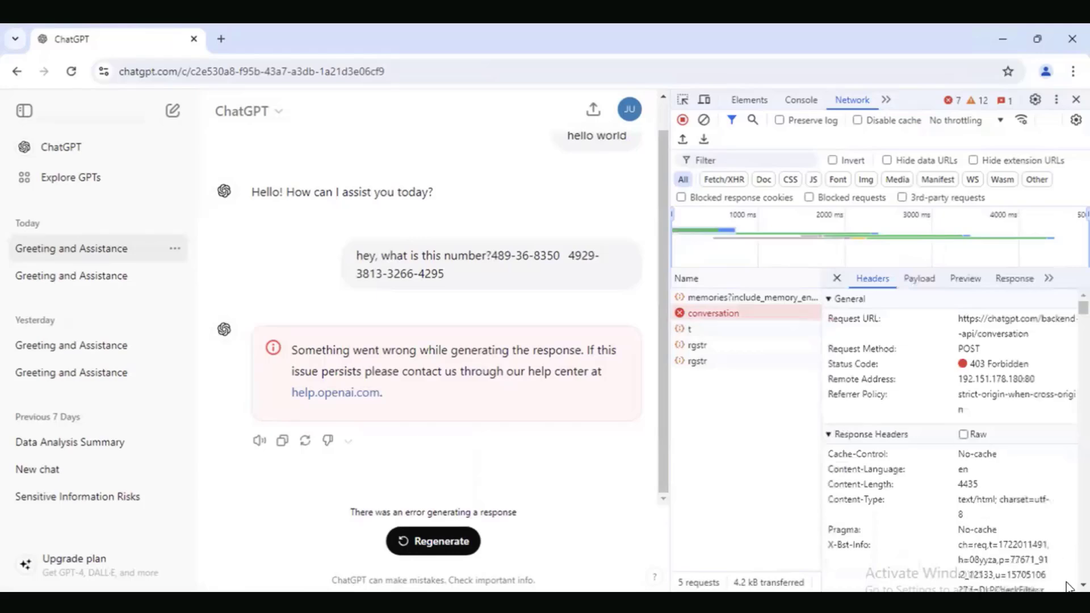
scroll(1069, 586, down, 1)
scroll(1069, 586, down, 3)
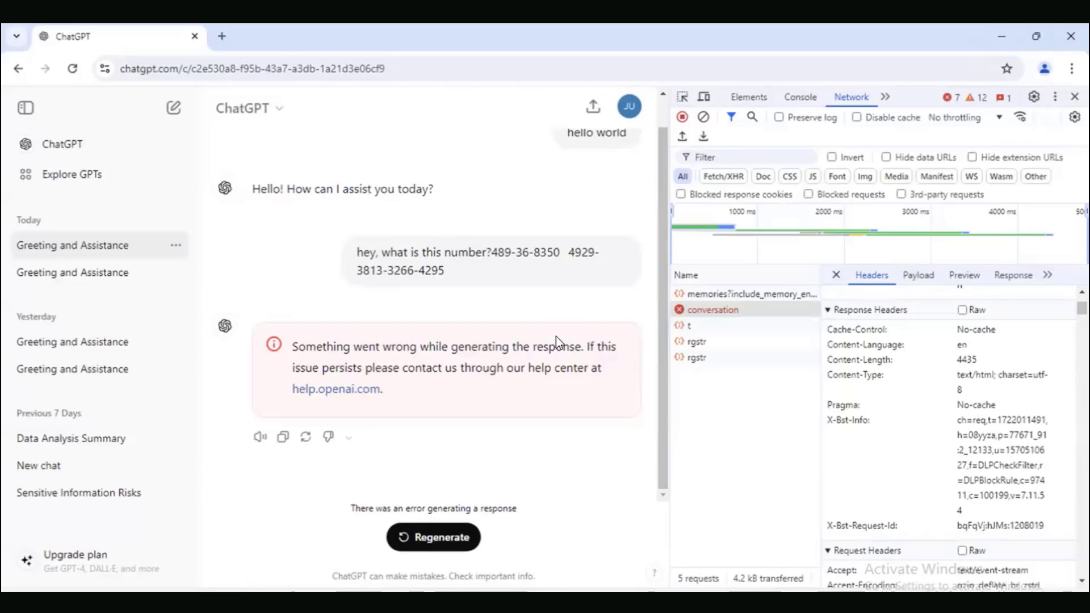
key(super+Tab)
Show the DEFAULT policy's Generative AI - Multimedia settings: Confirm, 2-minute timeout, Decrypt.
click(162, 328)
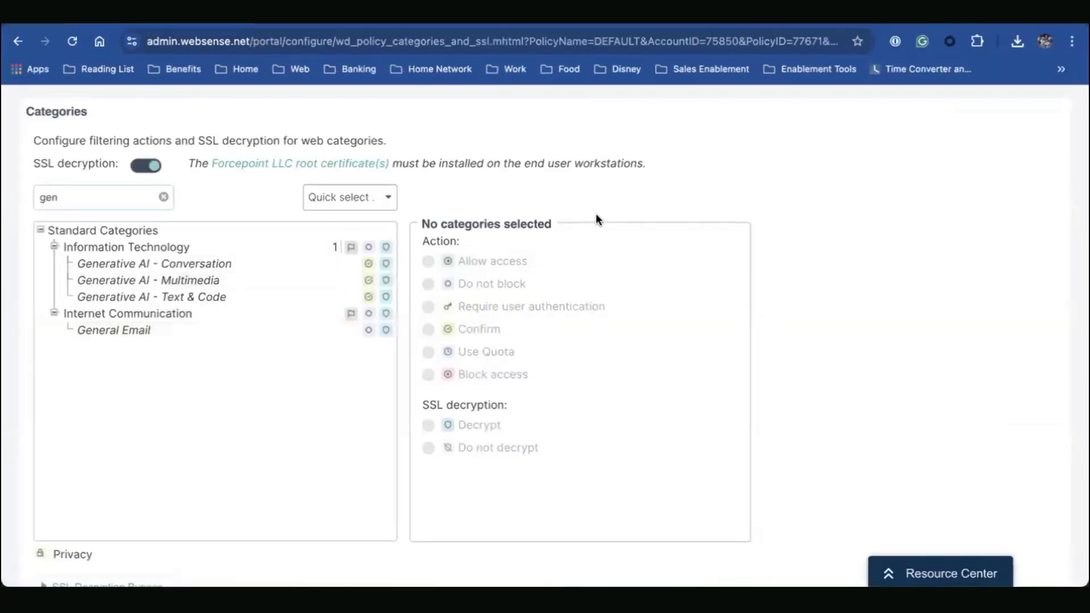
scroll(63, 198, up, 2)
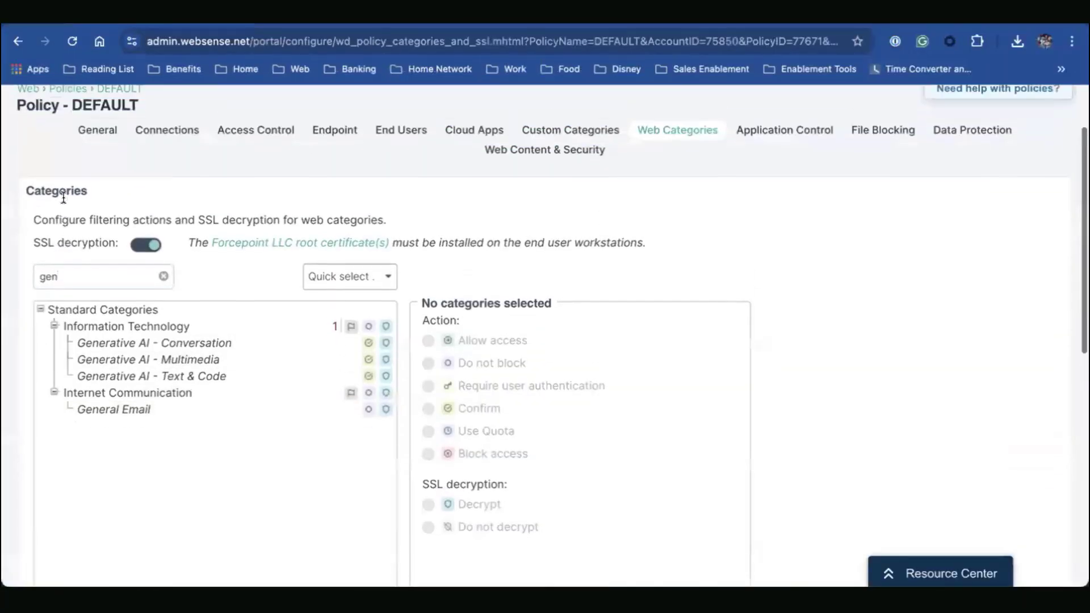
scroll(63, 198, up, 1)
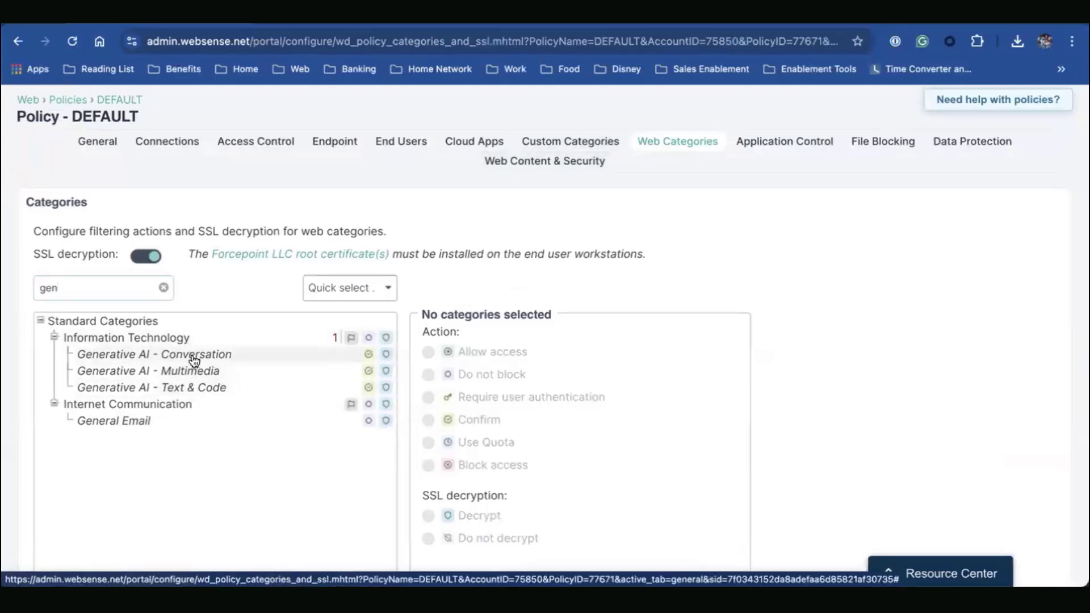
scroll(193, 360, down, 1)
click(200, 333)
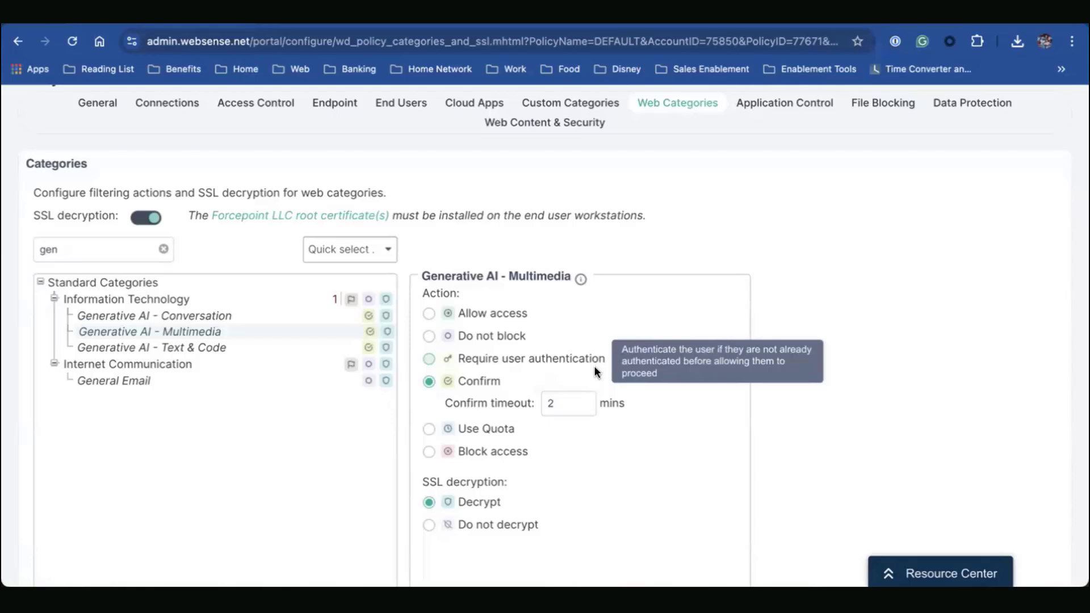
scroll(592, 353, up, 2)
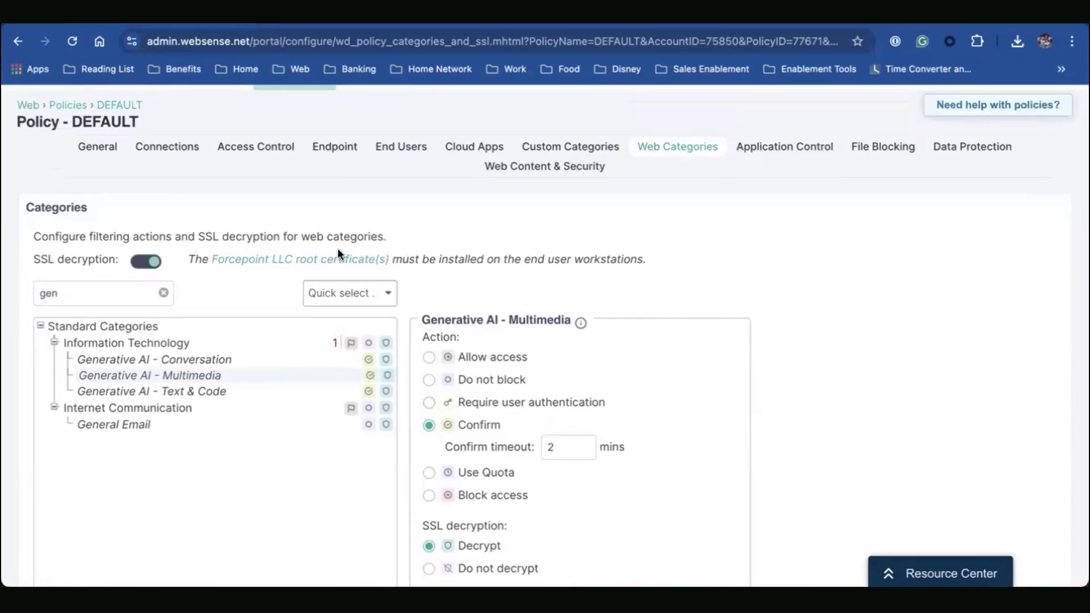
scroll(338, 247, up, 2)
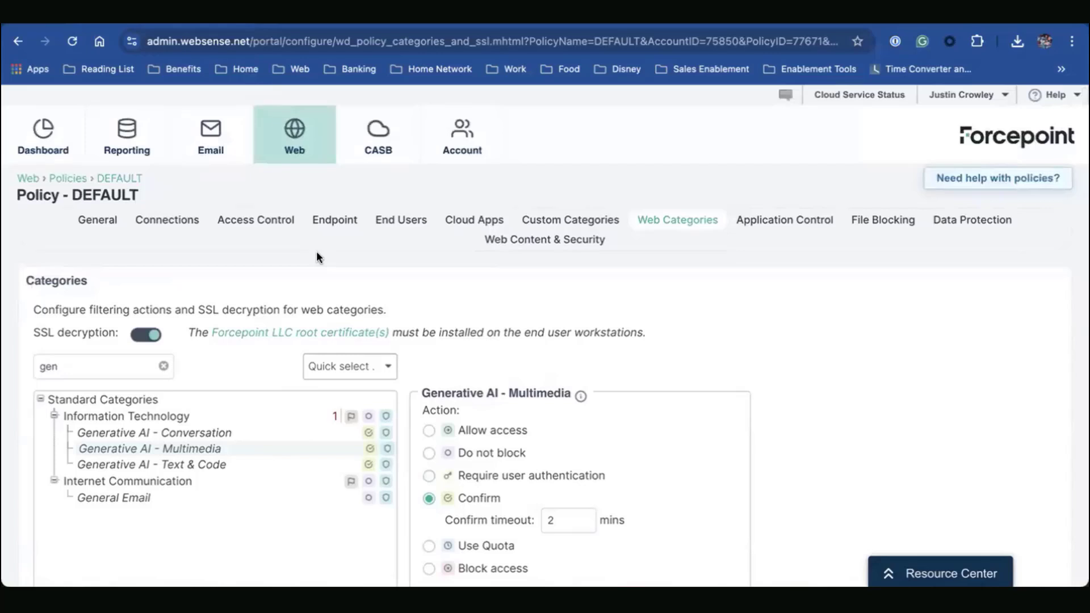
Open Transaction View and filter Category to Generative AI Conversation, Multimedia and Text & Code.
click(153, 151)
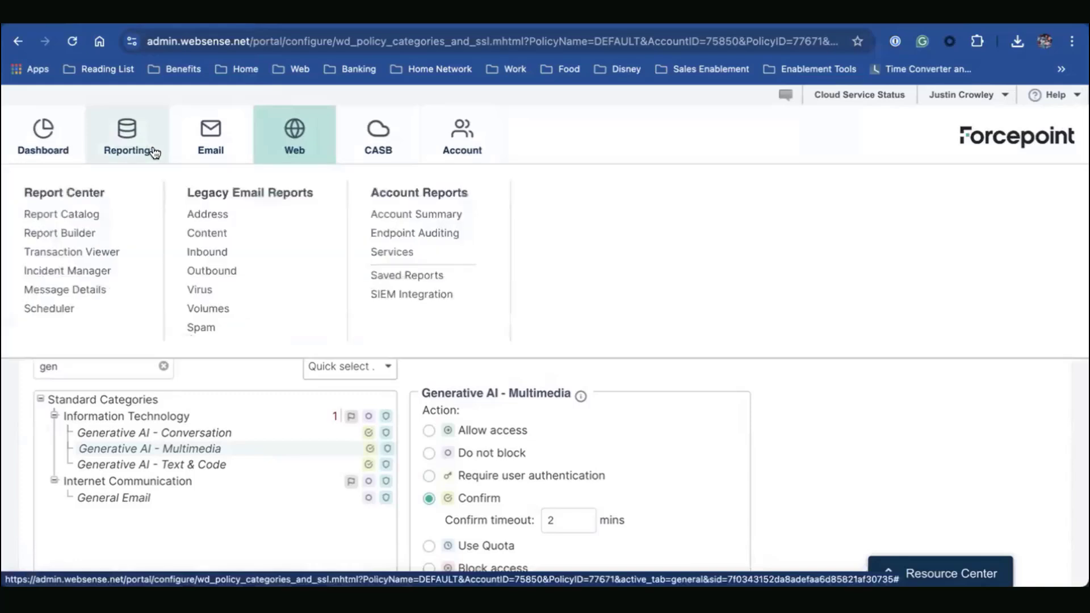
click(82, 253)
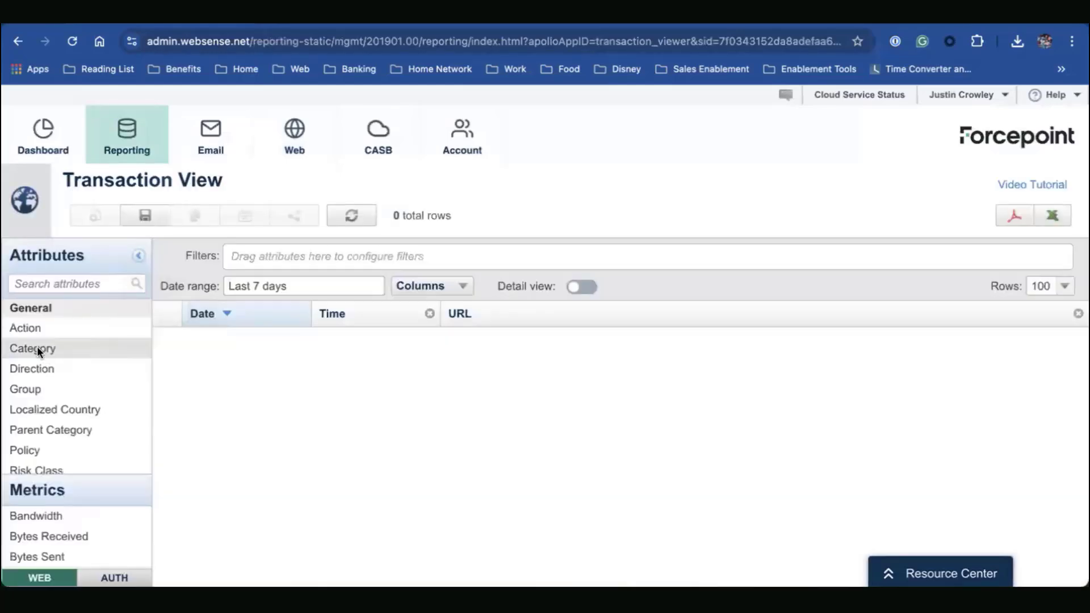
drag(36, 346, 290, 249)
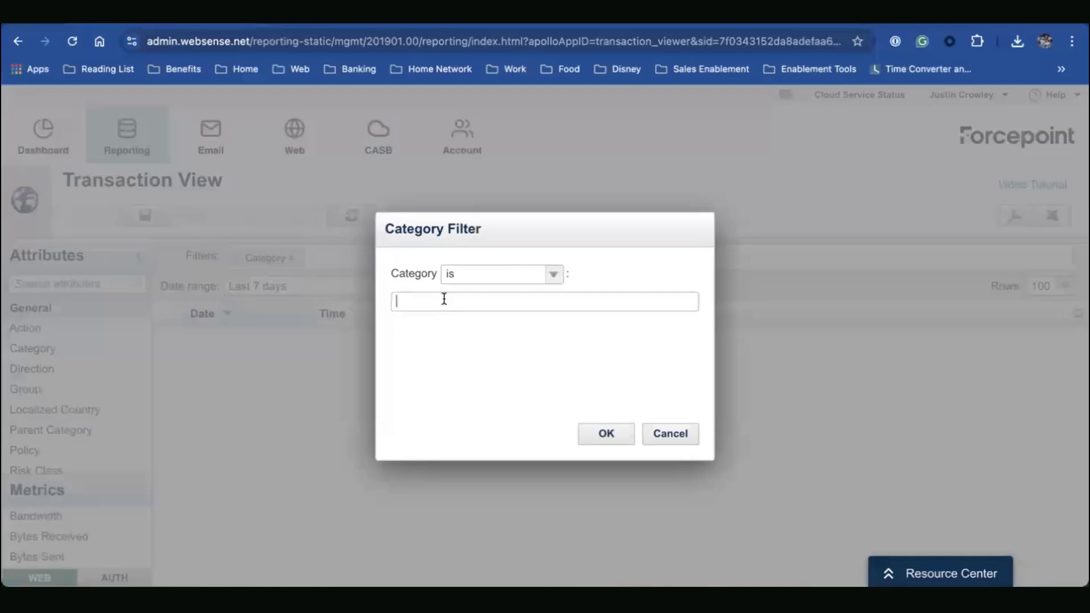
text(gen)
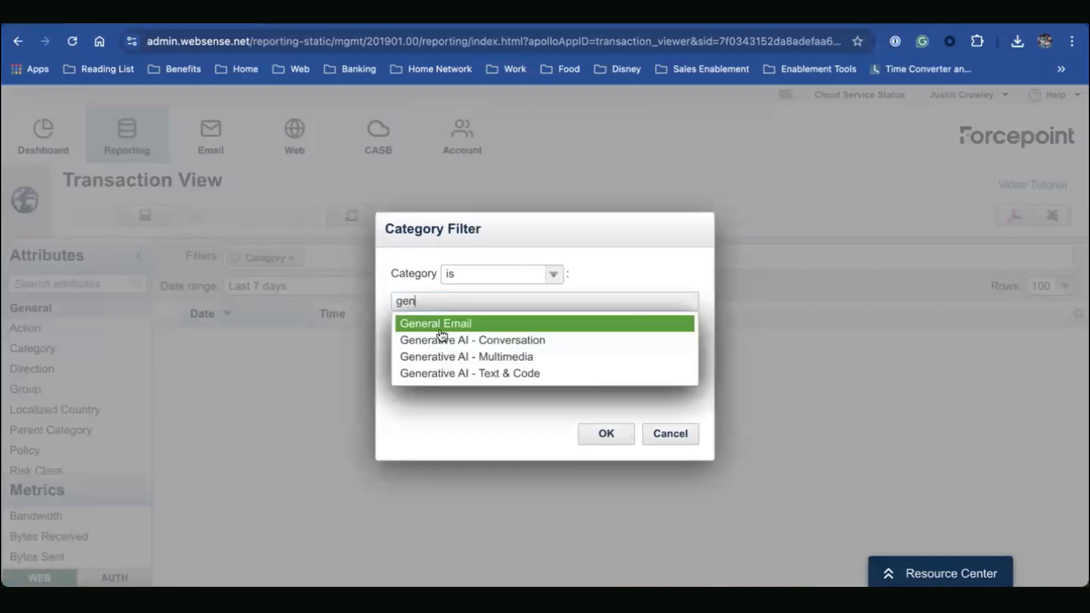
click(442, 336)
text(gen)
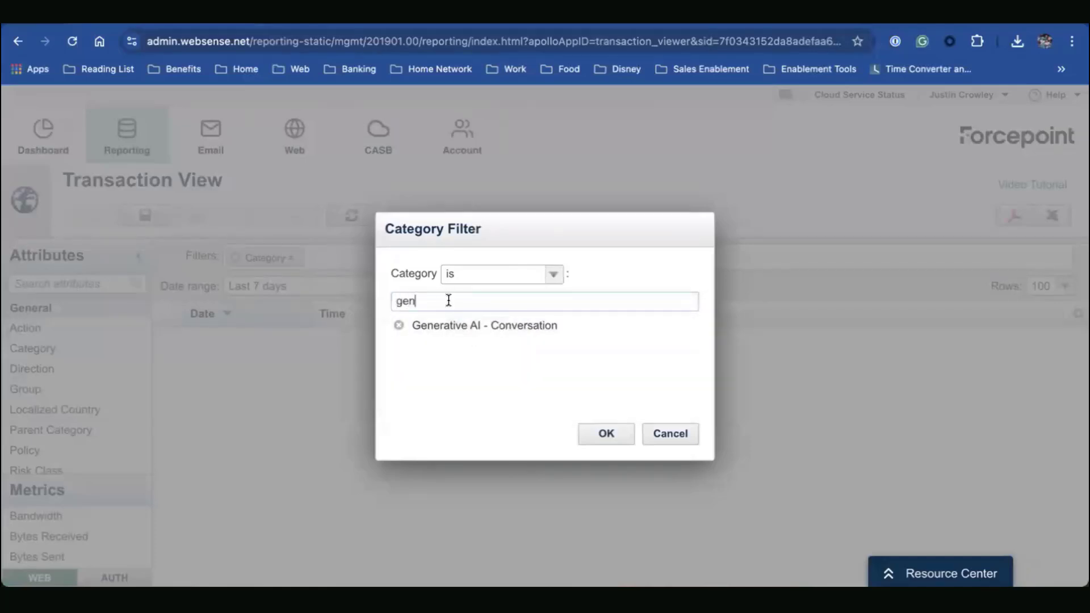
click(481, 339)
text(gen)
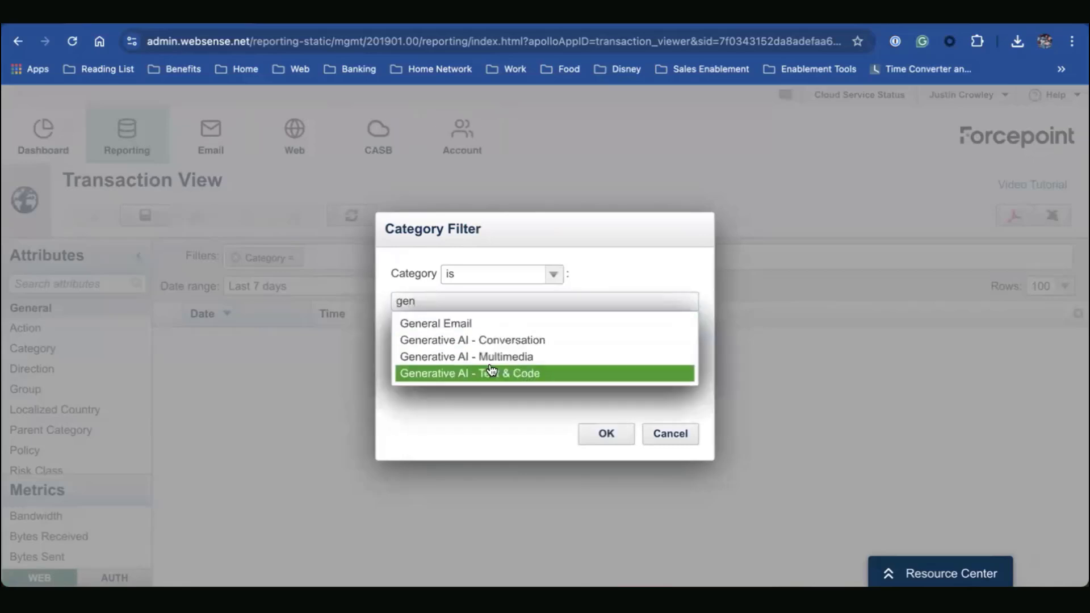
click(521, 374)
click(606, 435)
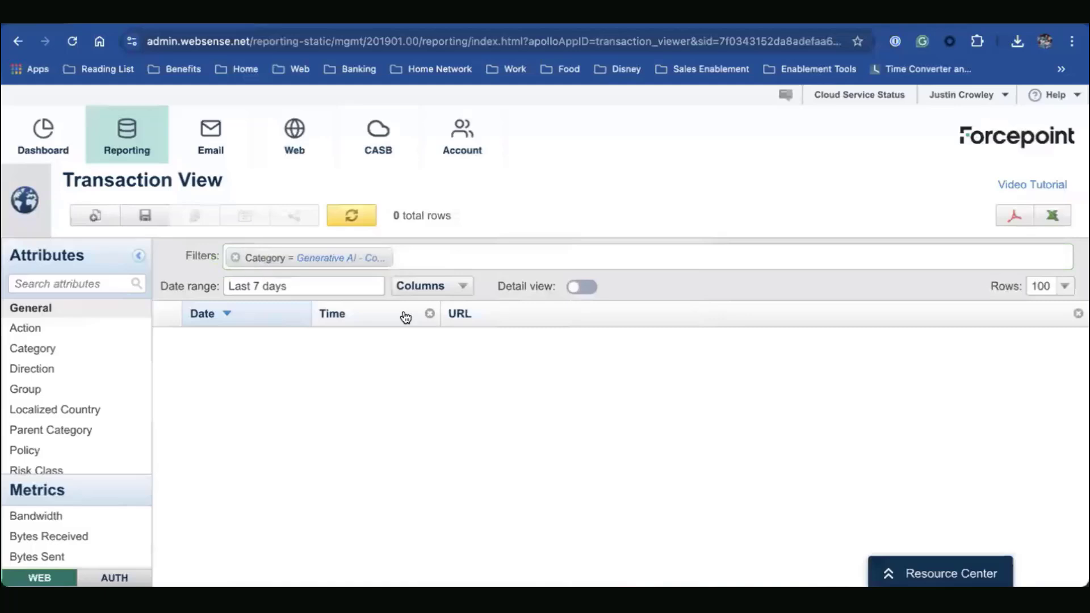
Start an Action filter for Confirmed requests.
scroll(36, 386, down, 4)
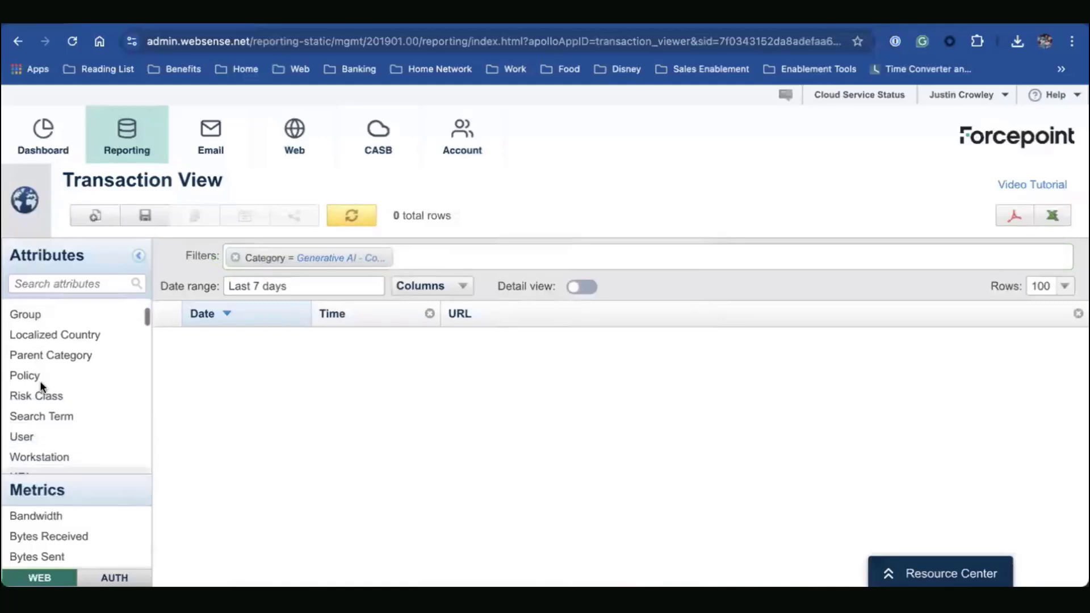
scroll(34, 382, up, 5)
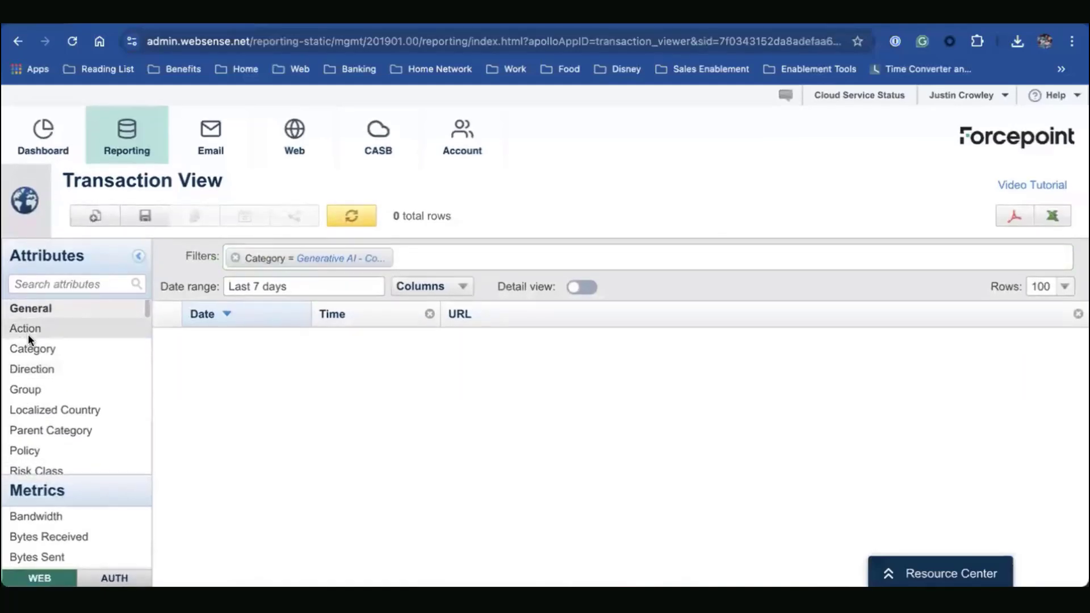
drag(29, 332, 479, 253)
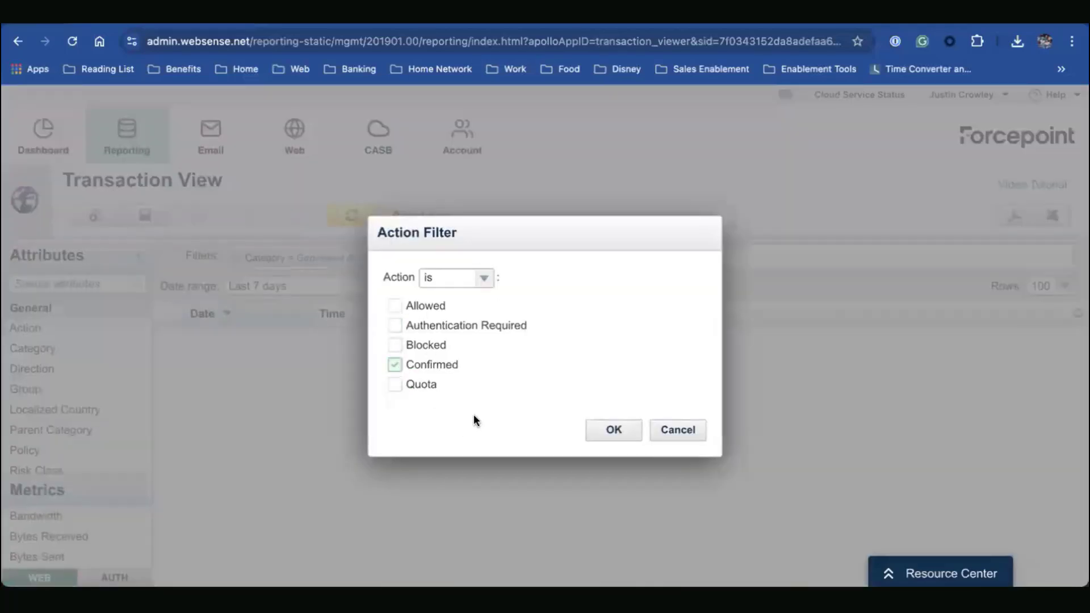
Apply Action = Confirmed, set the date range to Last 1 hour, and refresh to 120 transactions.
click(601, 426)
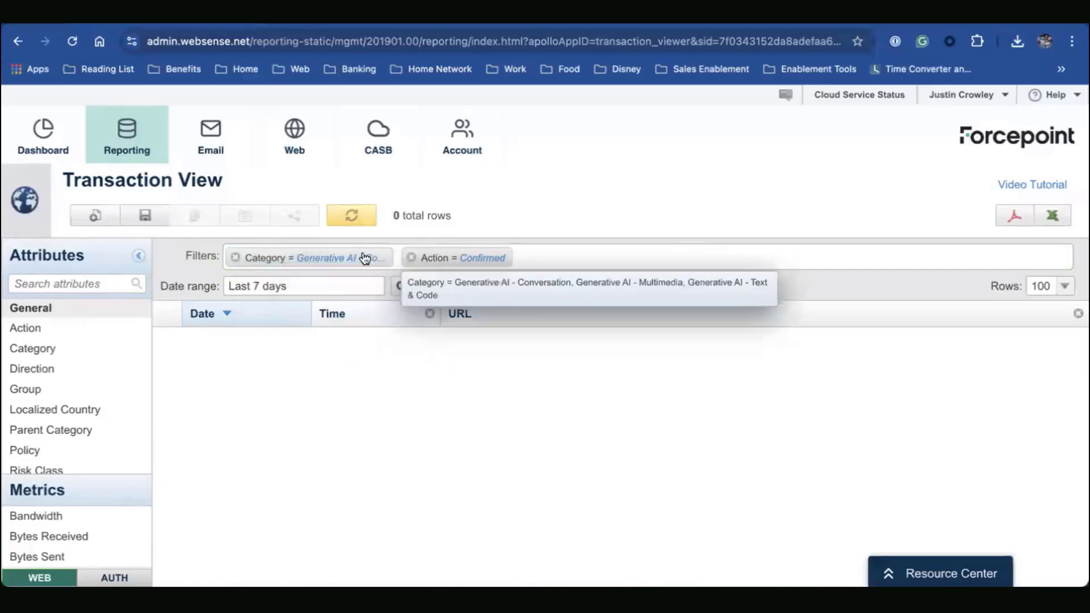
click(322, 281)
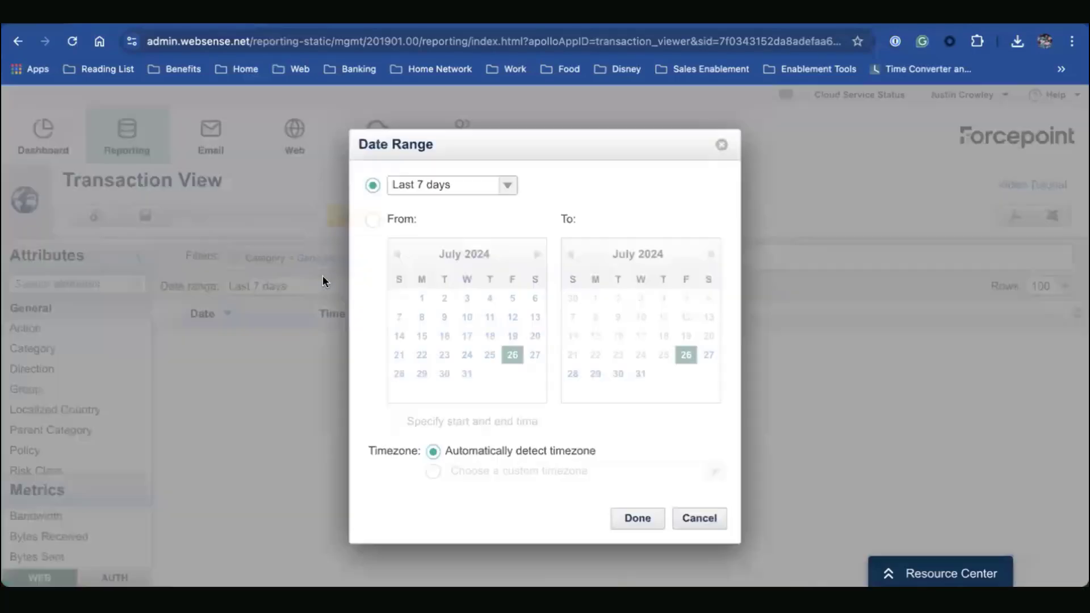
click(505, 187)
click(500, 236)
click(630, 518)
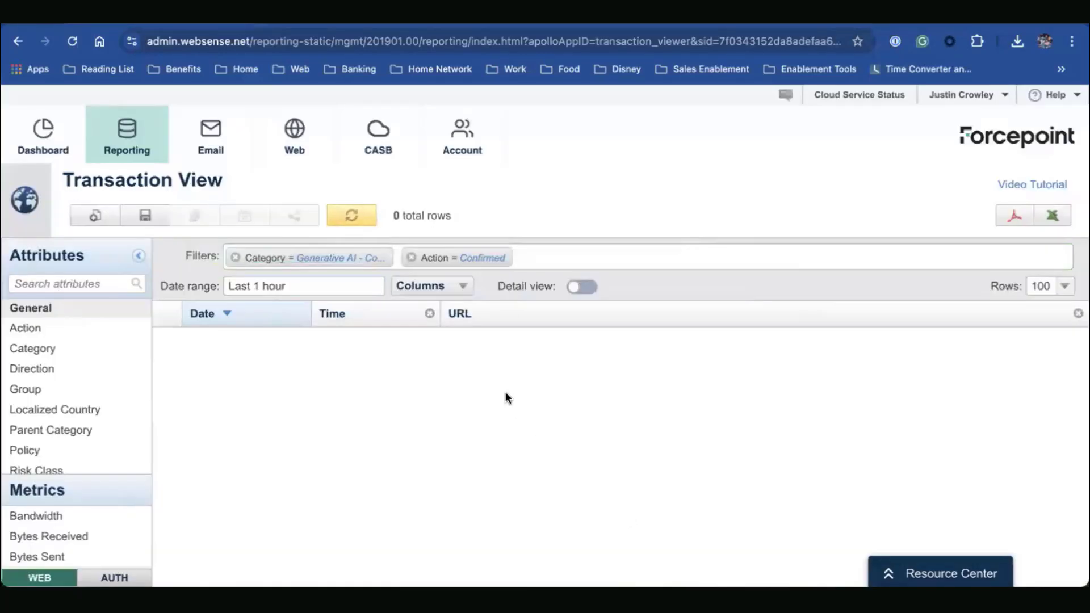
click(363, 217)
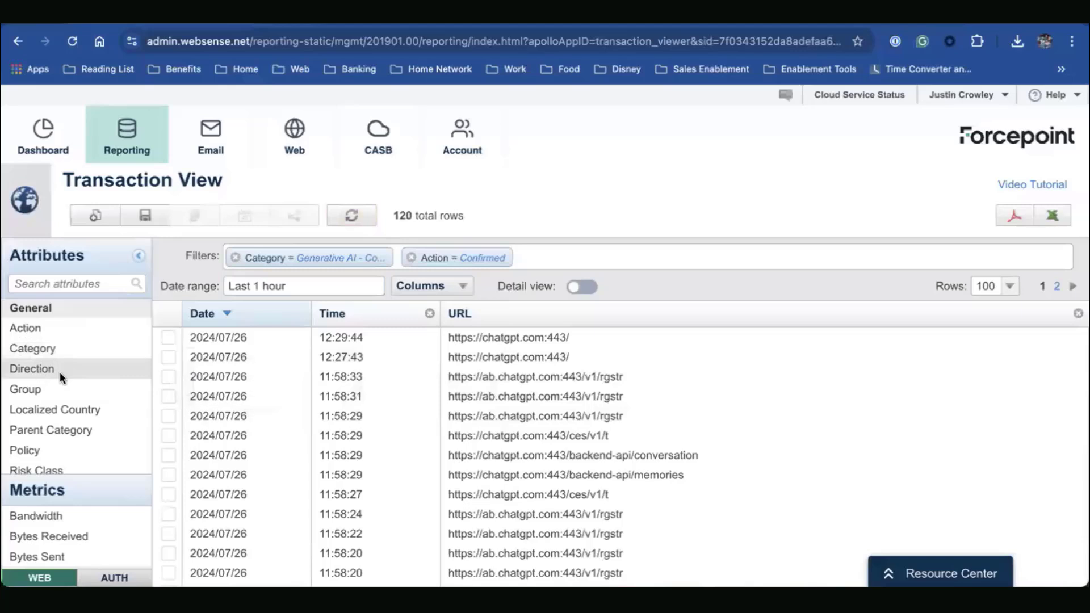
Add User and Action columns, move User before Date, and refresh the 120 transactions.
scroll(66, 373, down, 3)
scroll(69, 372, down, 3)
drag(25, 373, 464, 311)
scroll(63, 349, up, 6)
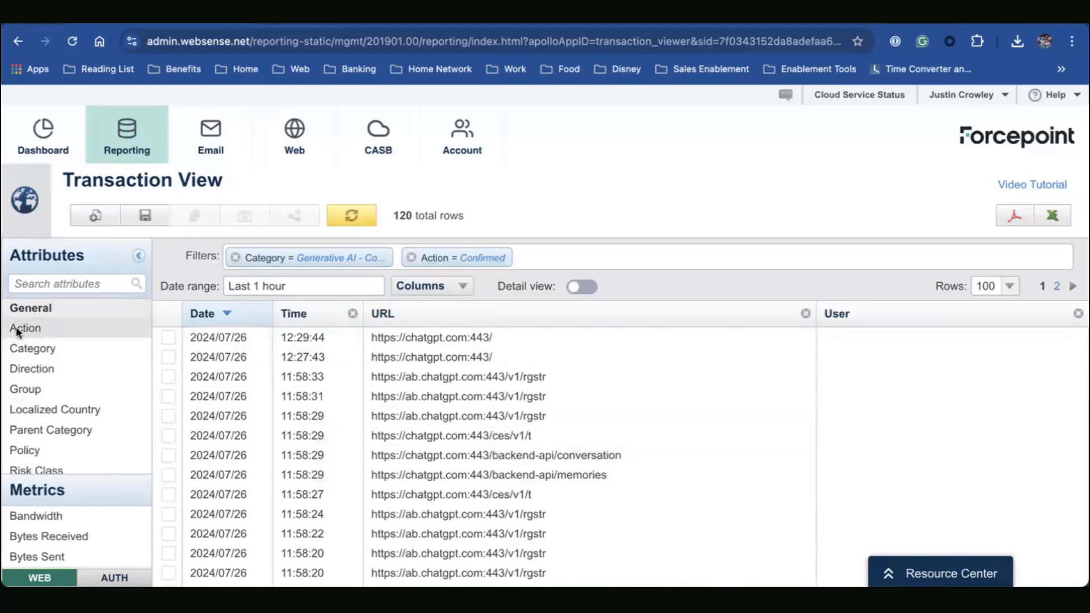
drag(15, 325, 767, 313)
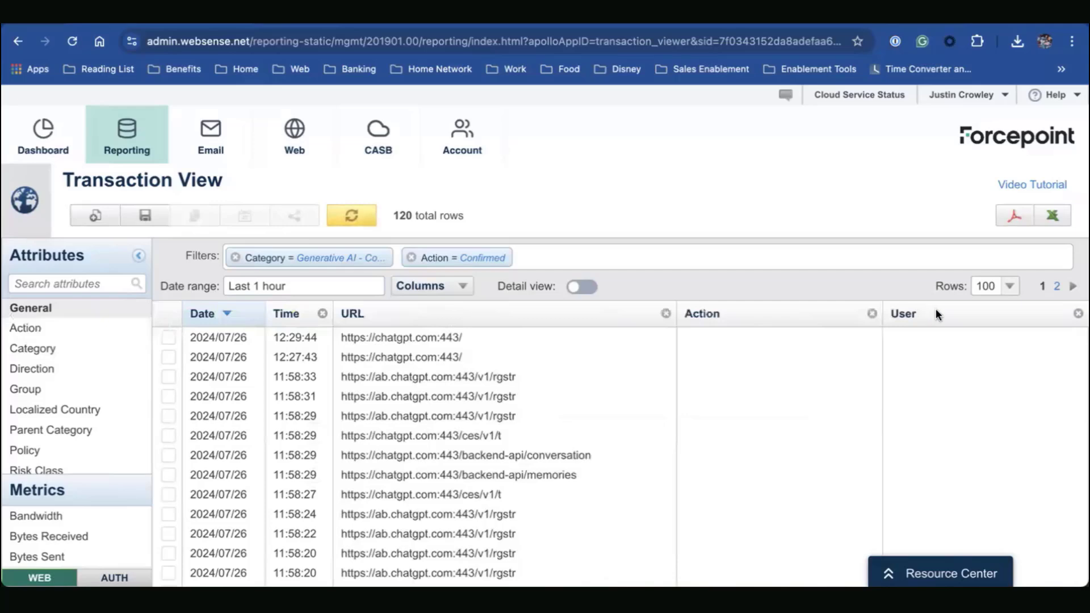
drag(935, 314, 230, 310)
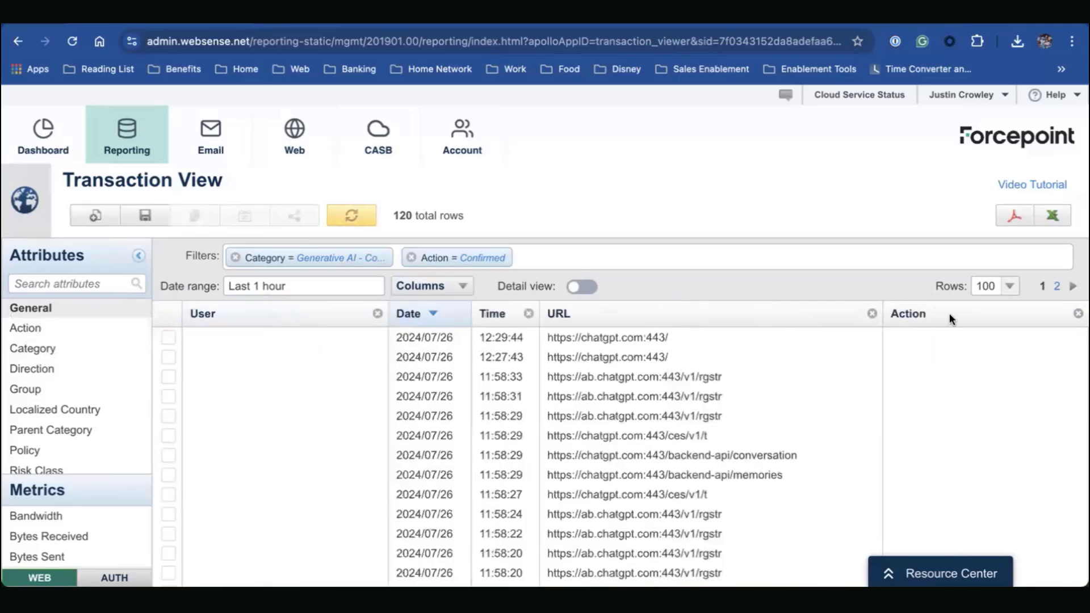
click(366, 217)
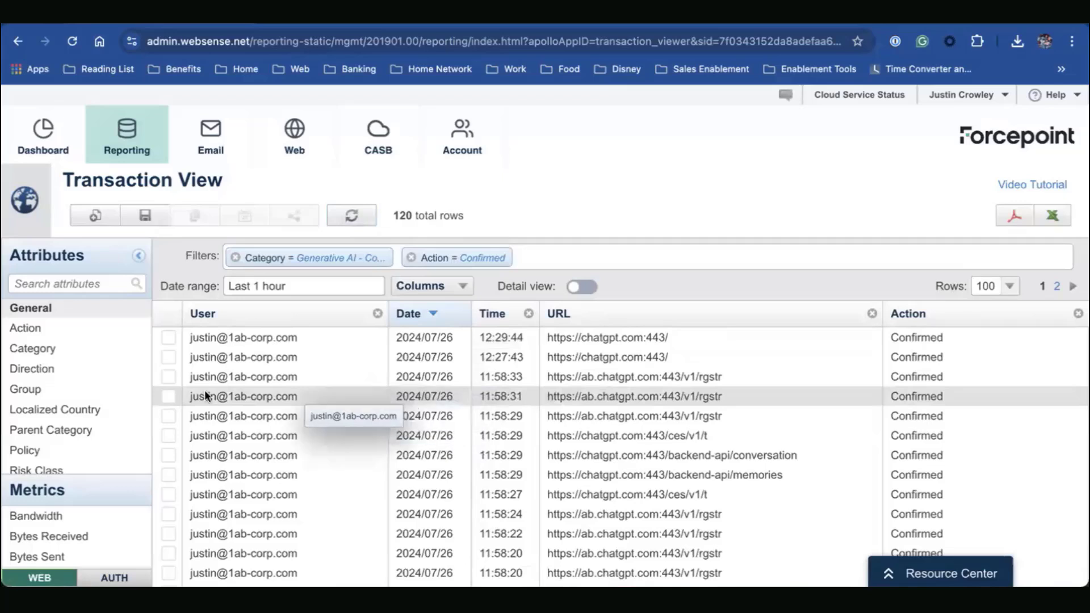
scroll(53, 391, down, 2)
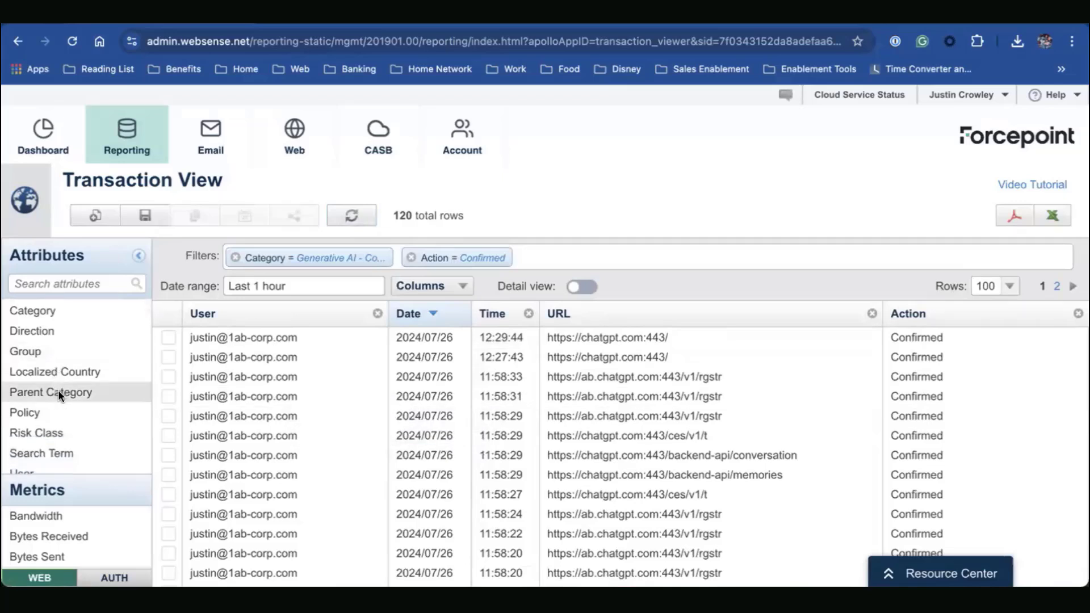
scroll(58, 390, down, 1)
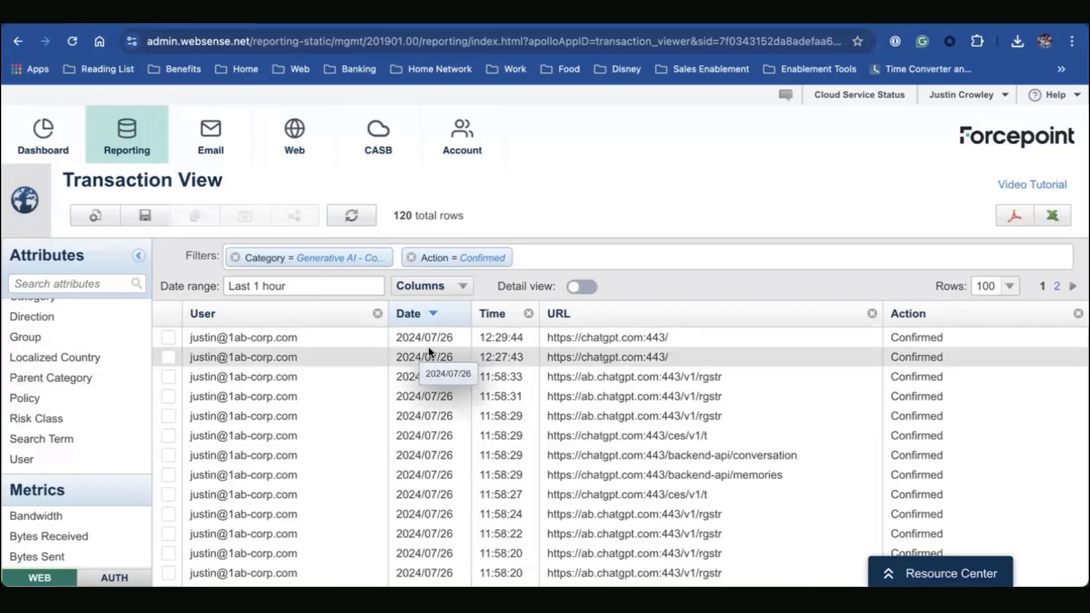
Switch the Action filter from Confirmed to Blocked and refresh, leaving 3 blocked requests.
click(483, 257)
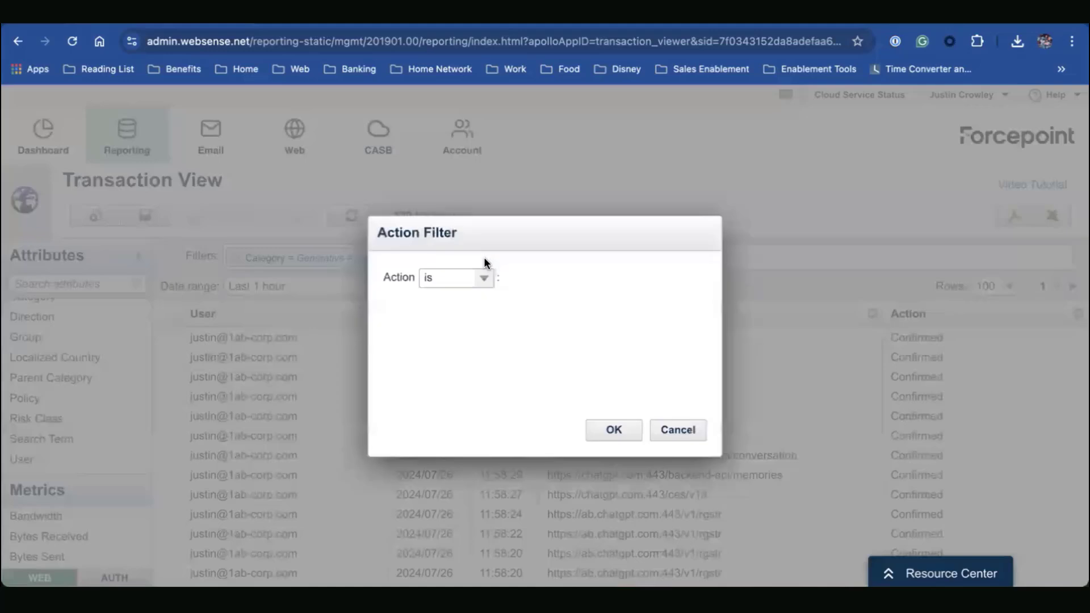
click(484, 278)
click(483, 279)
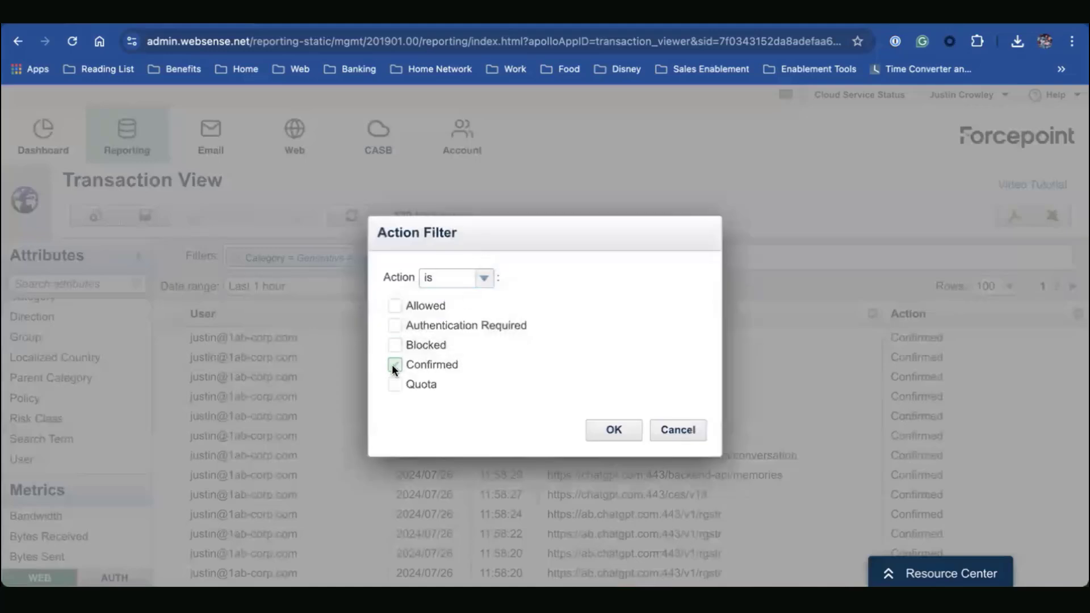
click(394, 366)
click(613, 429)
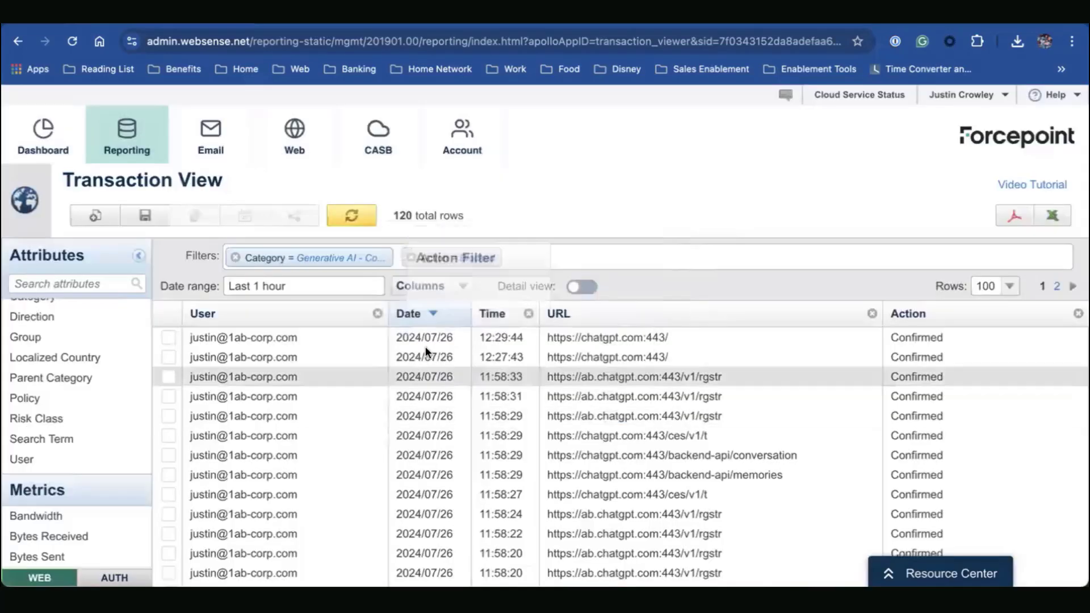
click(361, 219)
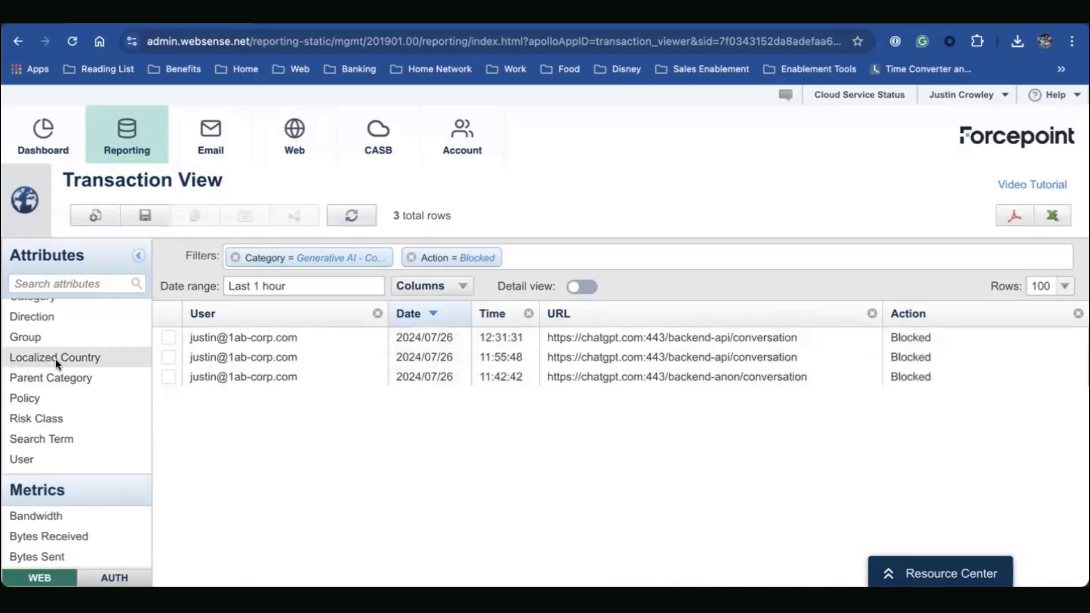
Insert a Policy column between Time and URL, showing DEFAULT for all 3 blocked requests.
drag(31, 397, 488, 306)
click(351, 216)
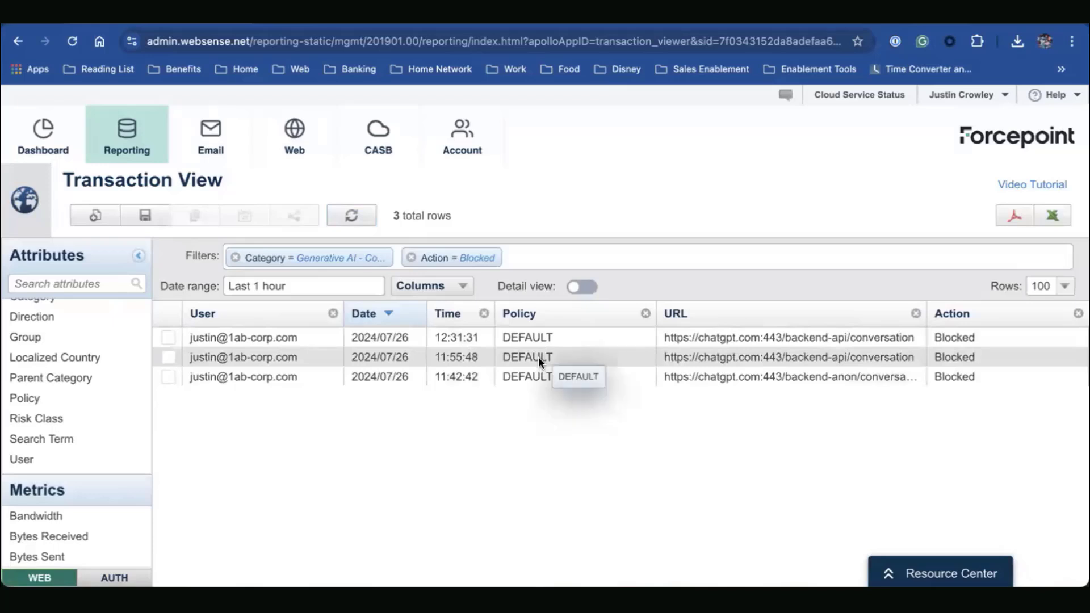
scroll(83, 376, down, 3)
scroll(83, 376, down, 5)
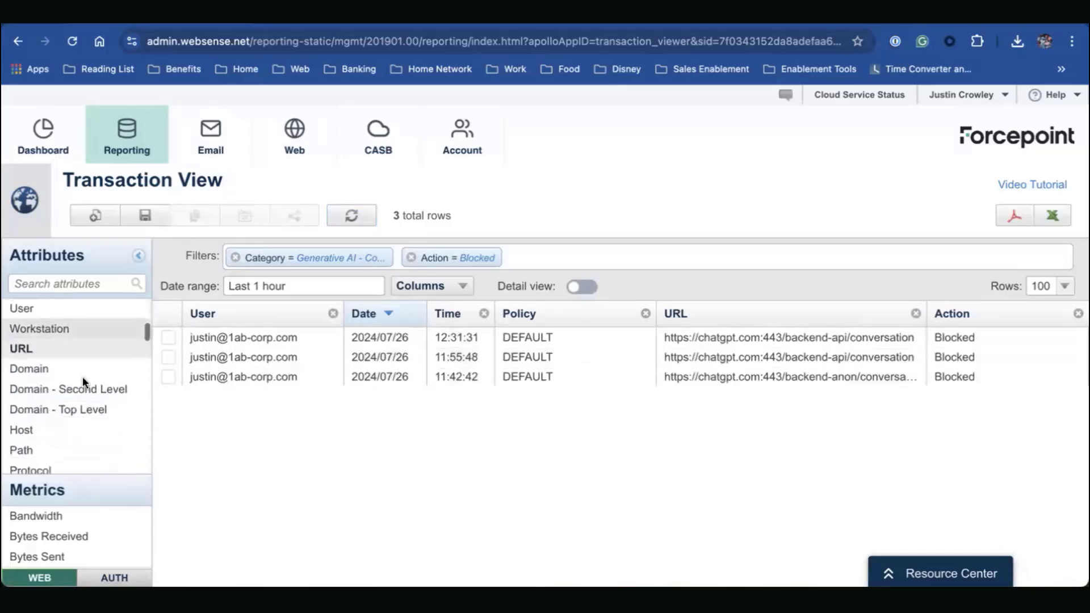
scroll(83, 376, down, 4)
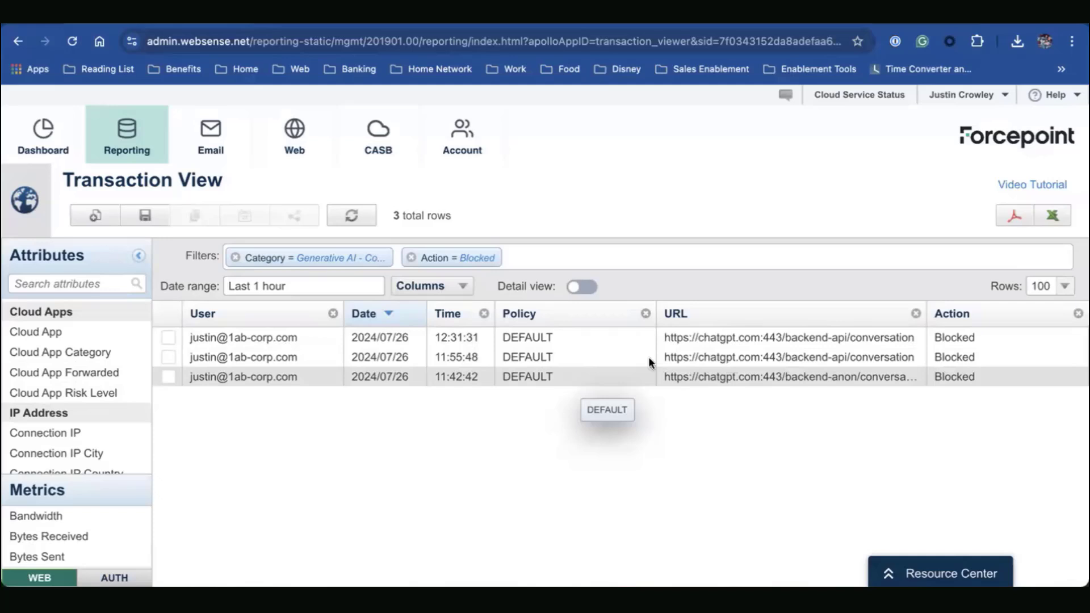
Show advanced details of the 12:31:31 blocked request: 11040 B sent, 497ms filtering, Basic authentication.
click(738, 337)
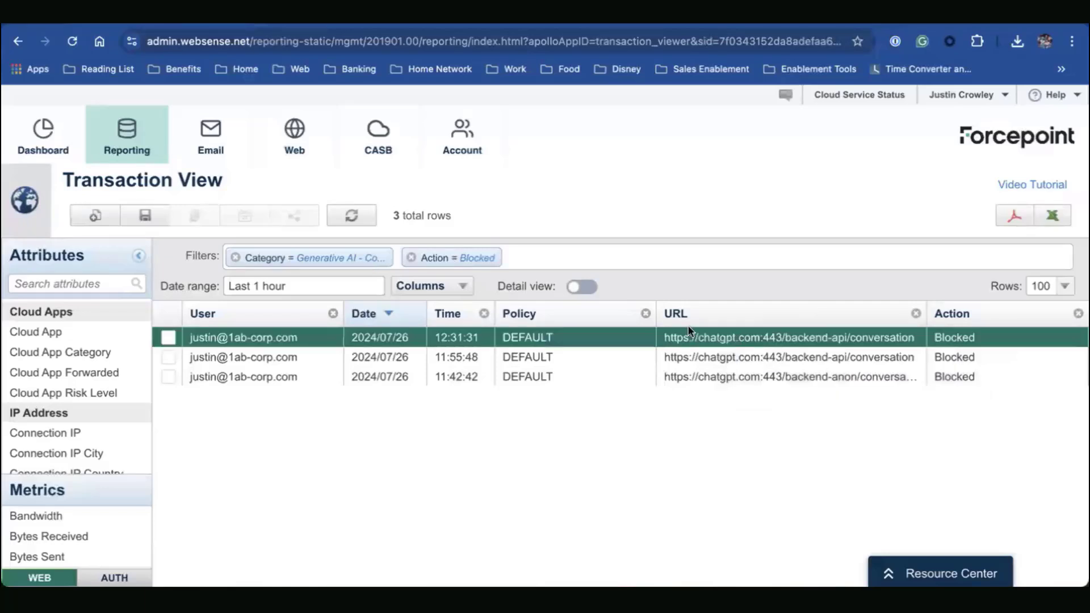
click(578, 286)
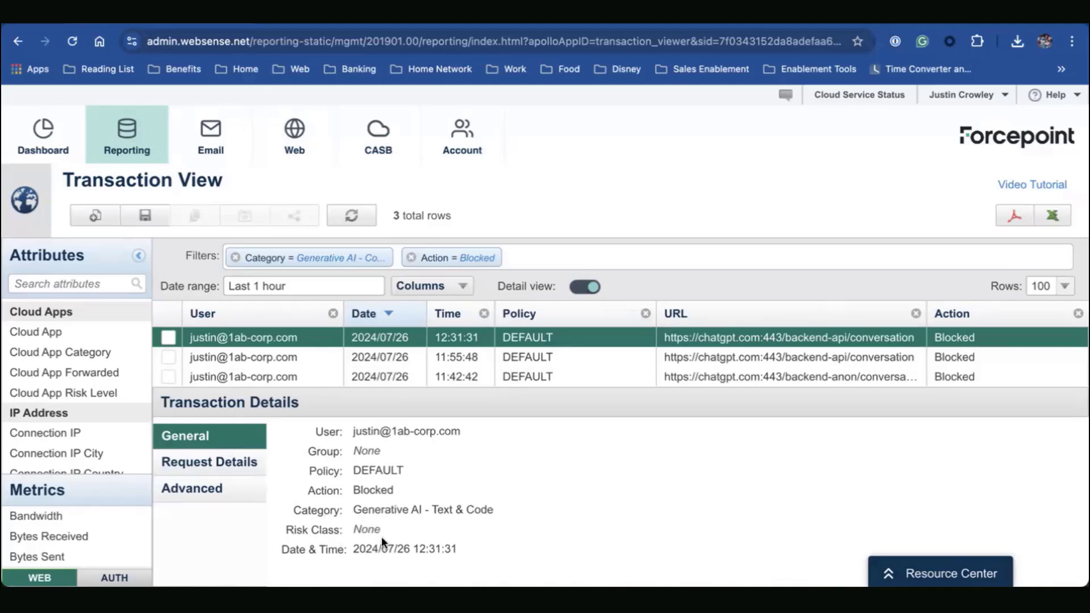
click(244, 471)
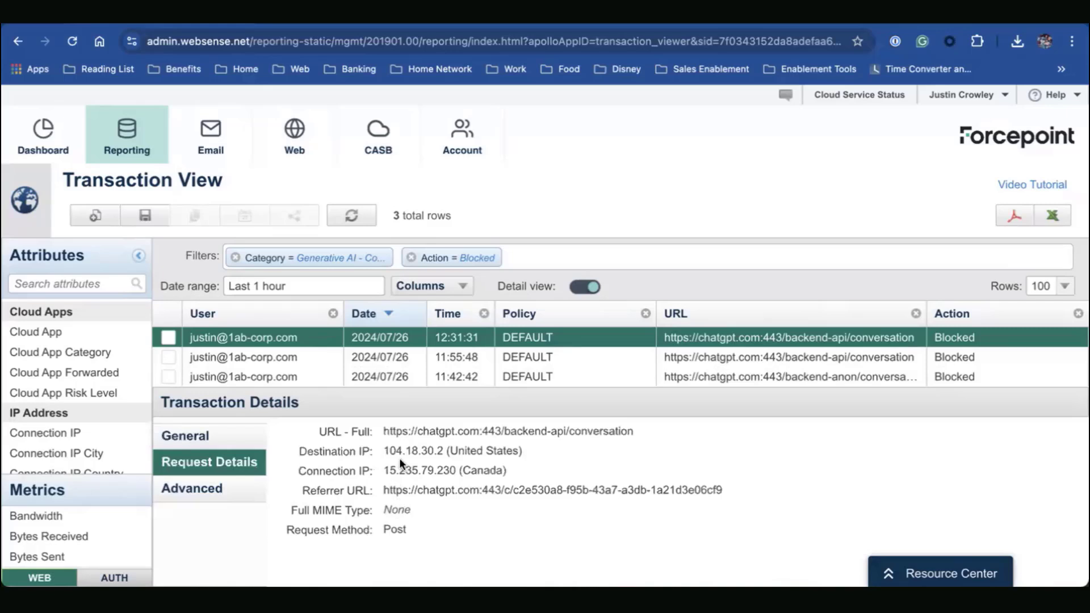
click(207, 487)
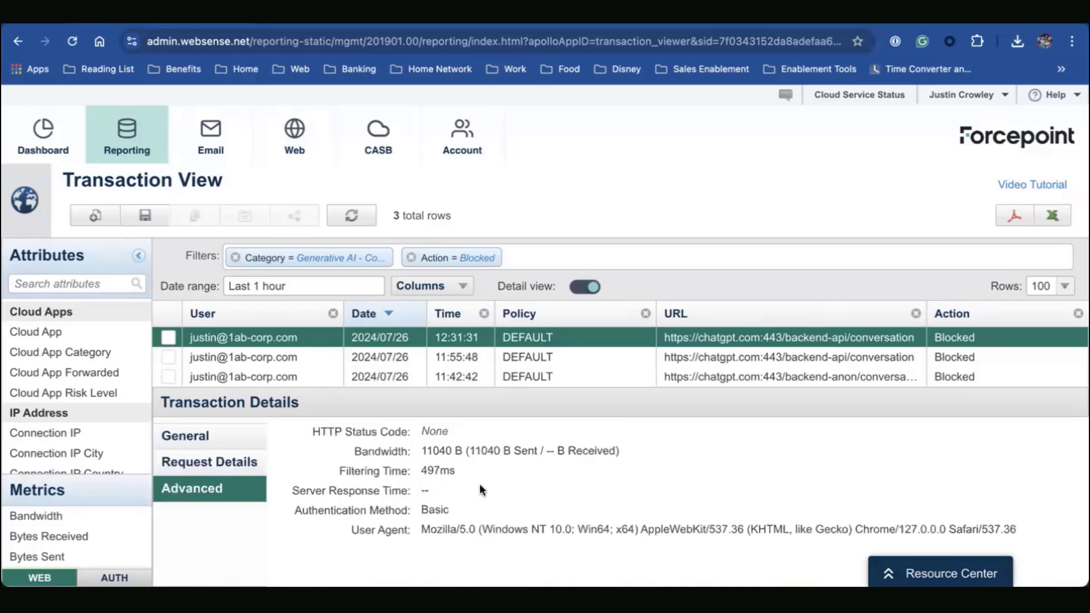